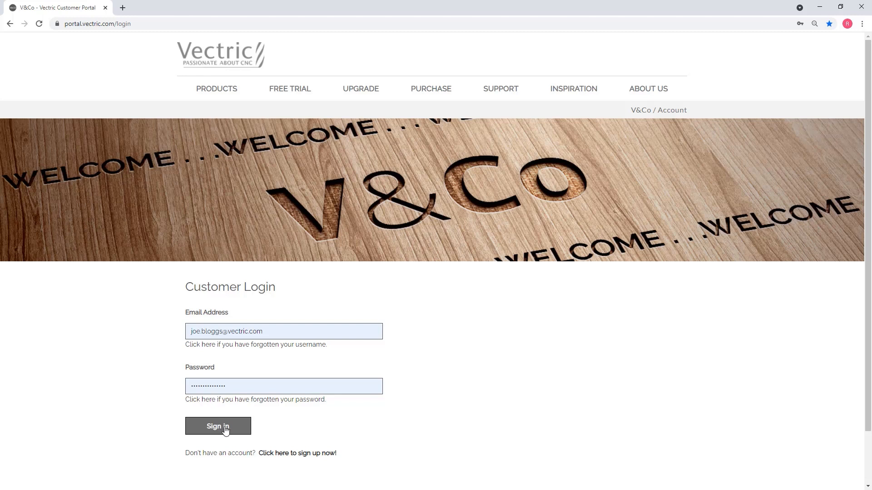
Sign in to the V&Co customer portal and look over the home page's download, upgrade, clipart and free project sections
click(225, 430)
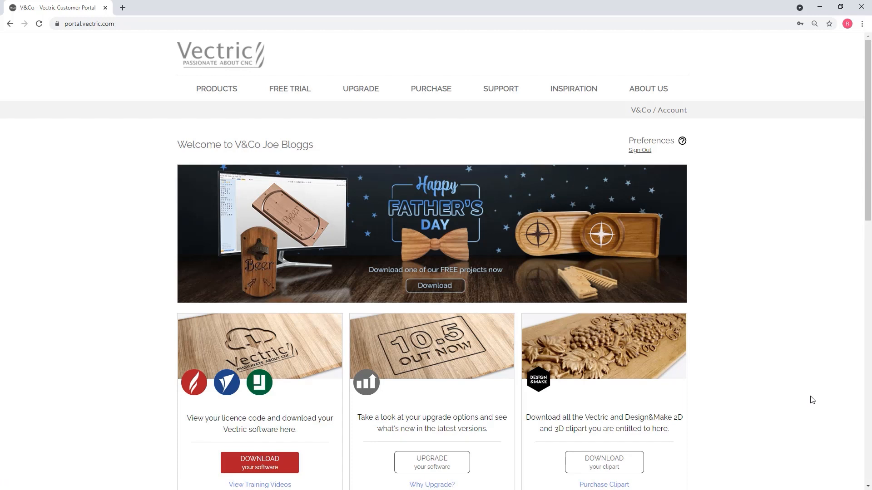
scroll(812, 400, down, 3)
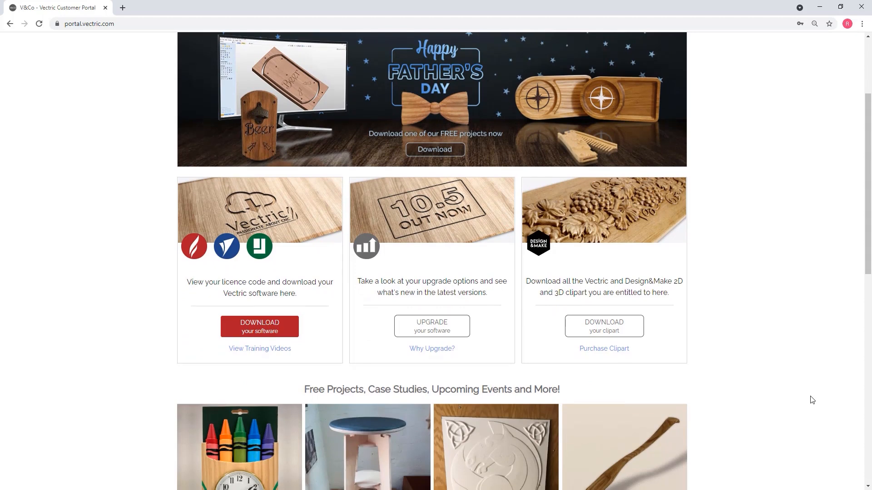
scroll(812, 400, down, 1)
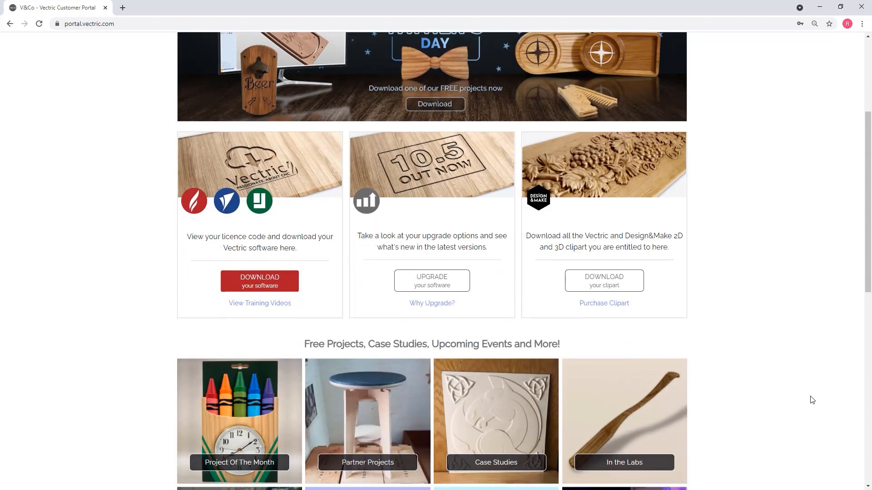
scroll(812, 400, down, 1)
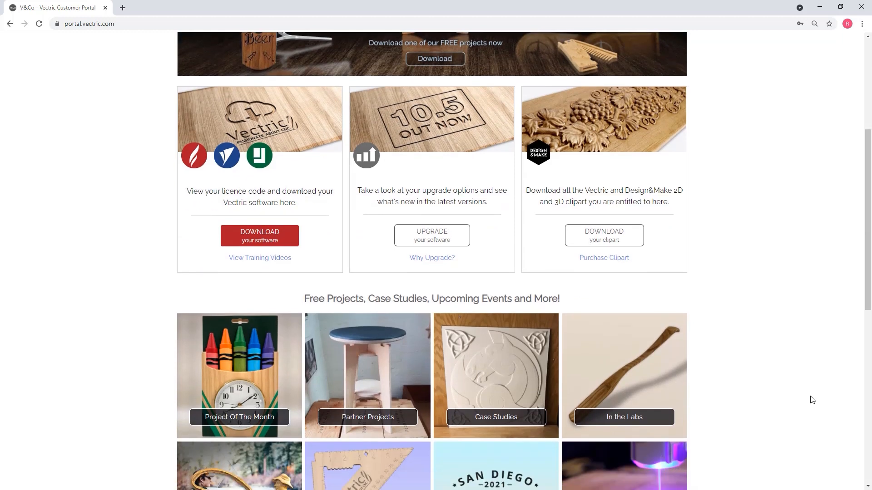
scroll(812, 400, down, 3)
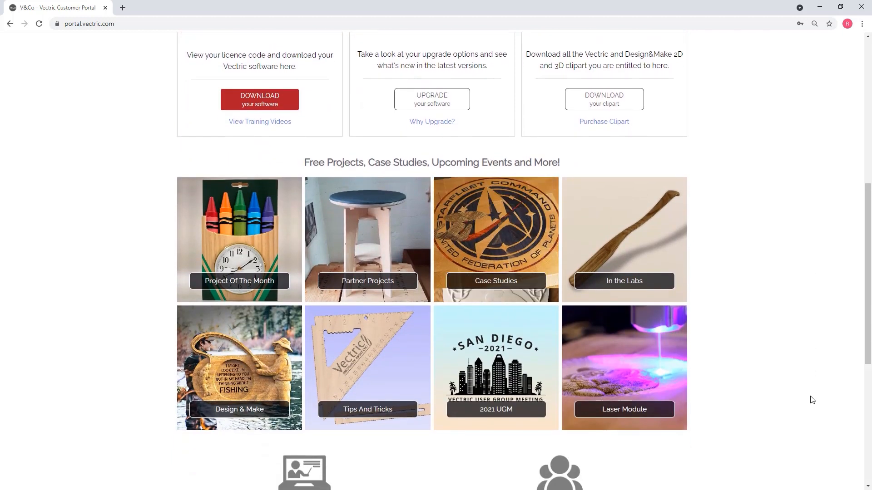
scroll(812, 400, down, 2)
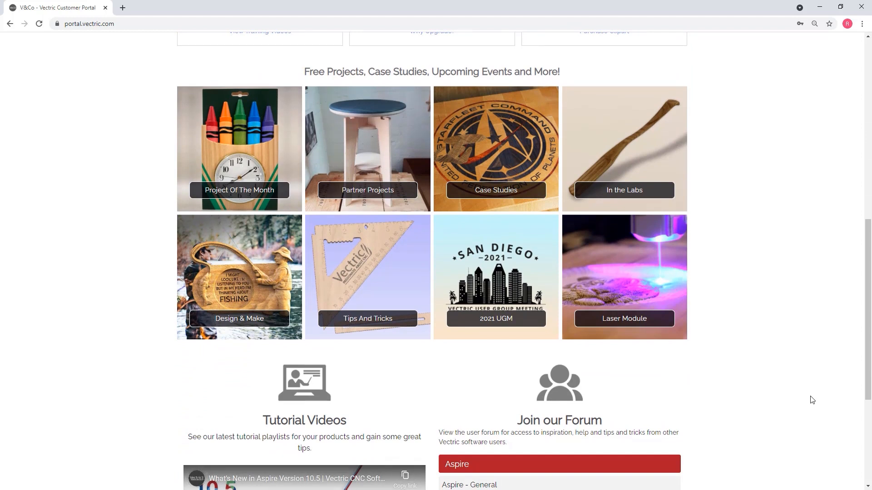
scroll(812, 400, up, 3)
scroll(812, 400, up, 3)
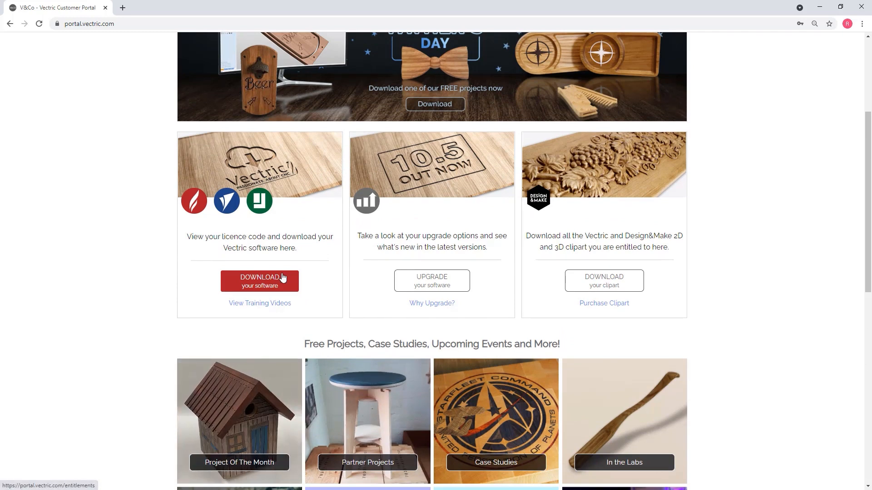
Download the Weaves Clipart Pack from the VCarve Pro 10.5 licence and download page
click(282, 277)
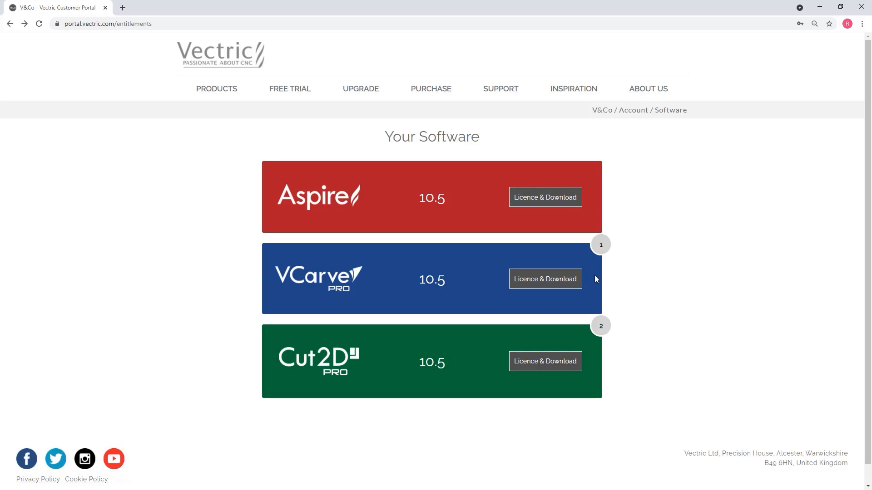
click(555, 282)
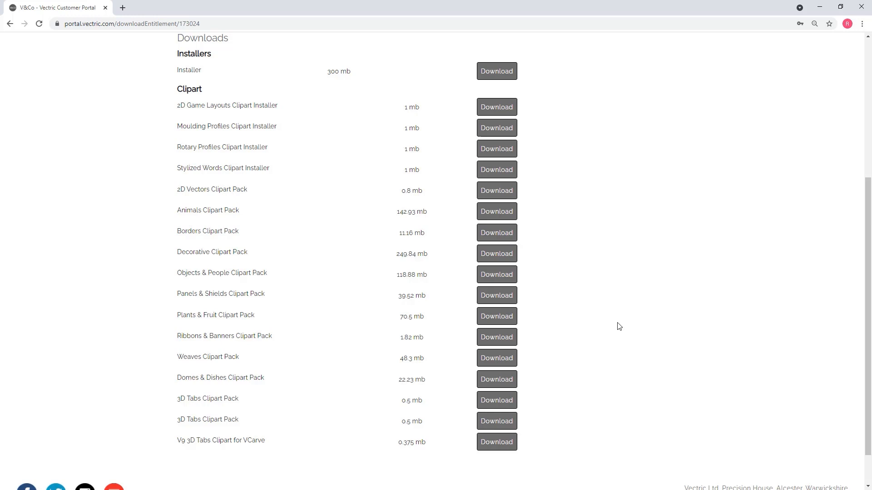
click(500, 359)
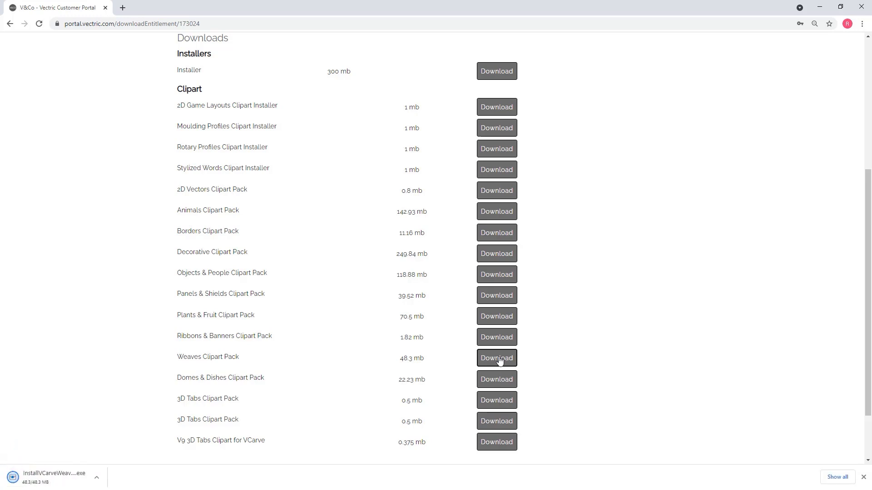
Run the downloaded Weaves clipart installer and complete the Vectric Clipart setup wizard
click(78, 475)
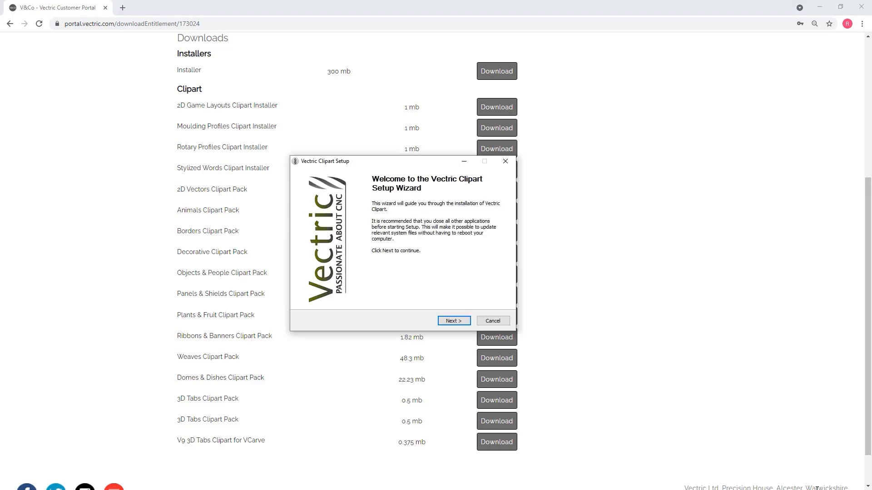
click(460, 322)
click(454, 321)
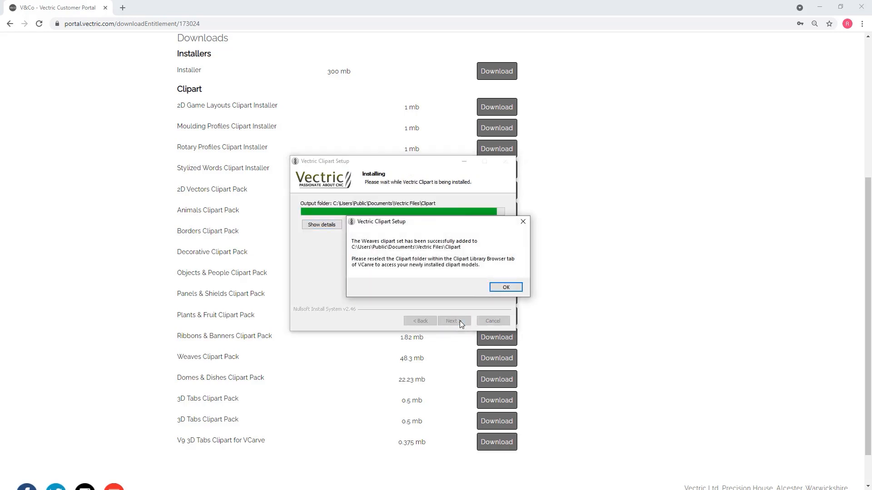
click(495, 289)
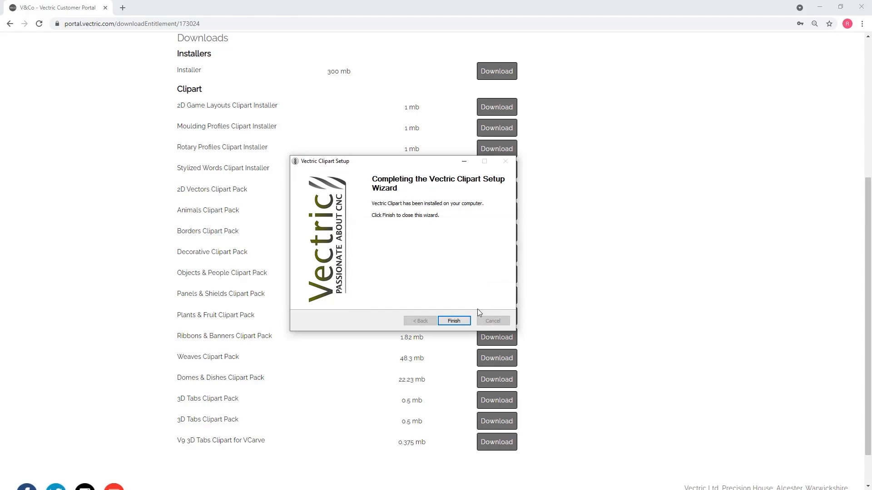
click(458, 322)
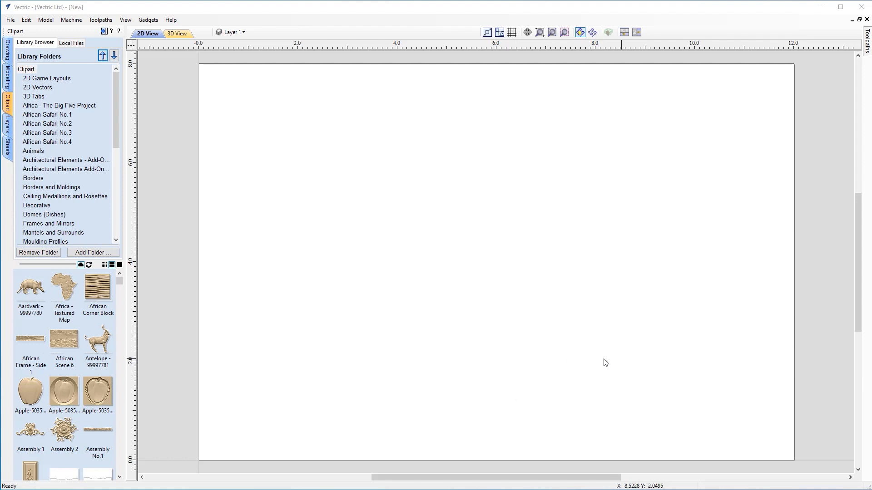
Look through the clipart library's main Clipart folder and its Borders and Decorative folders in VCarve Pro
click(26, 70)
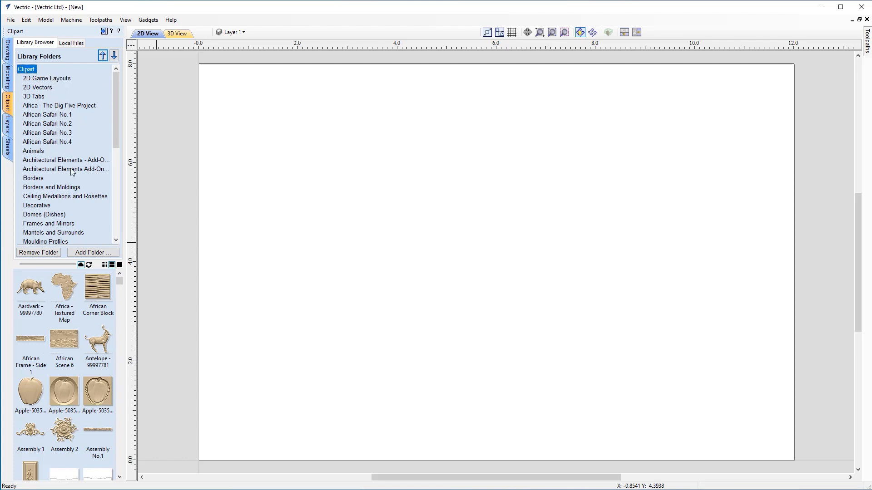
click(38, 179)
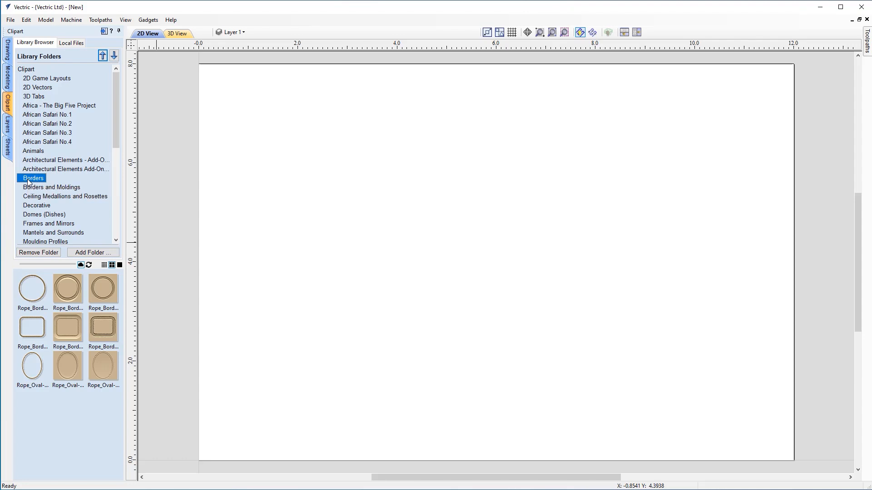
click(44, 206)
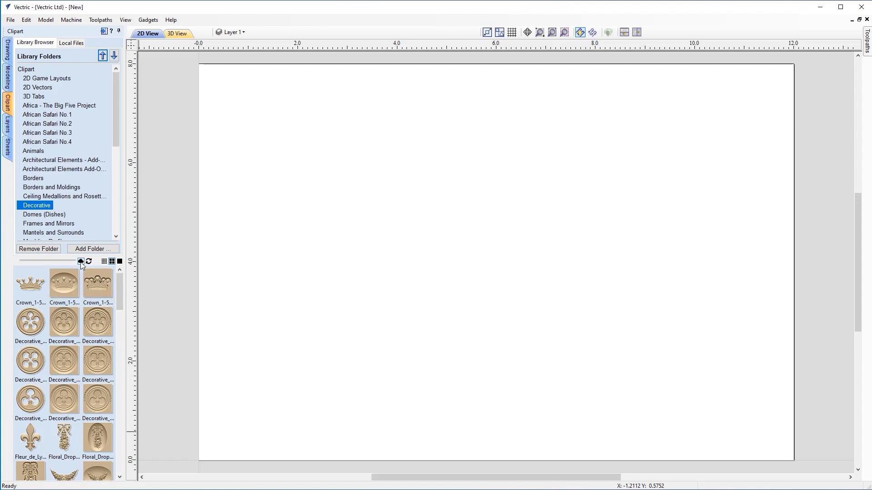
scroll(84, 384, down, 5)
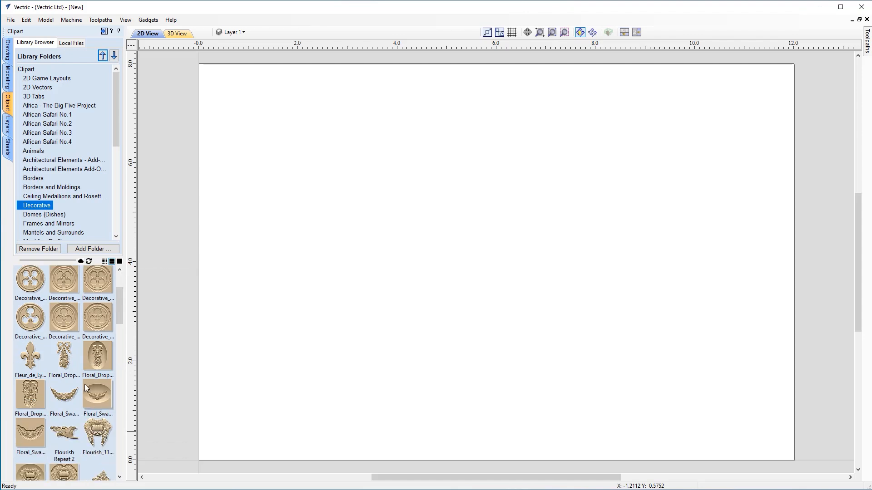
scroll(81, 390, up, 3)
scroll(81, 390, up, 1)
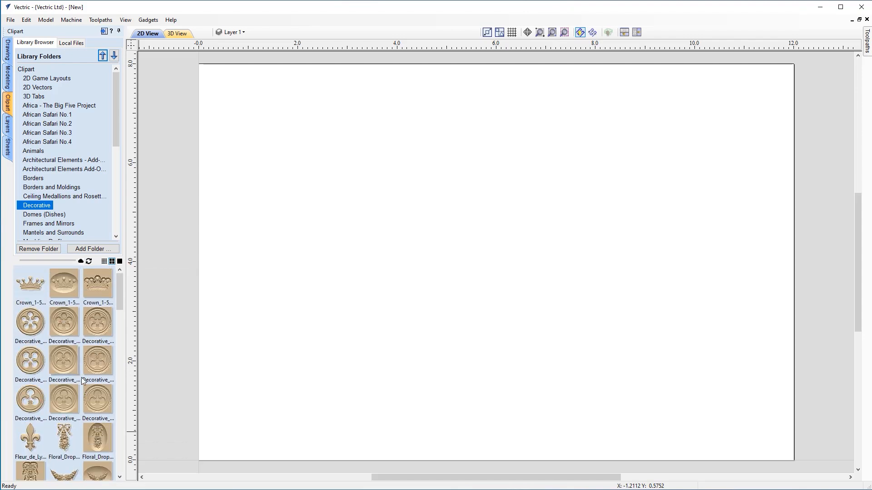
Display the online clipart in the 3D Tabs library folder and request the download of a Truncated tab piece
click(37, 97)
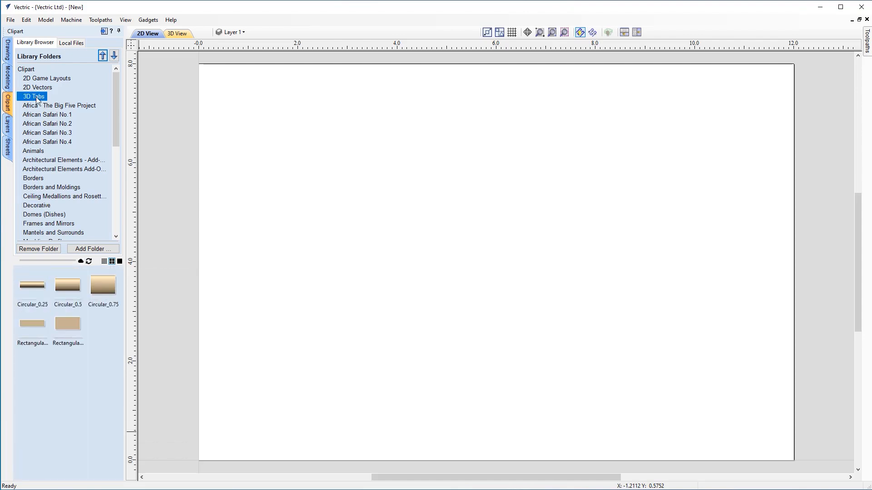
click(82, 261)
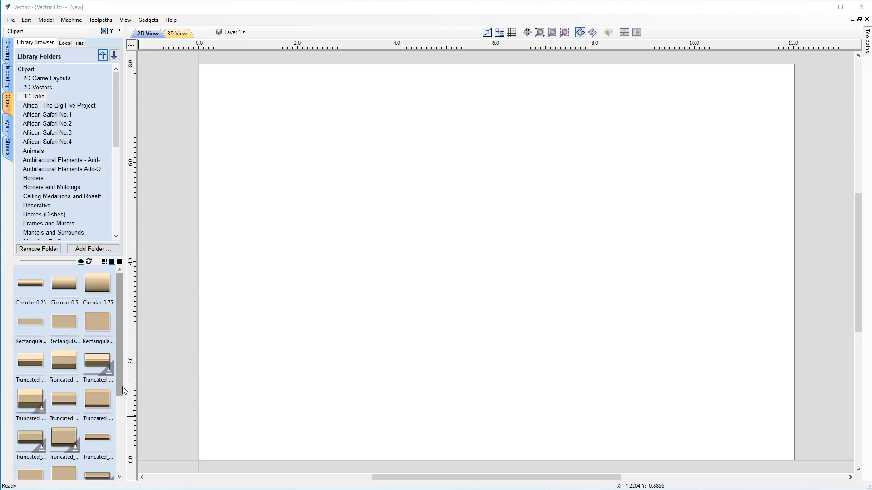
right_click(101, 368)
click(137, 394)
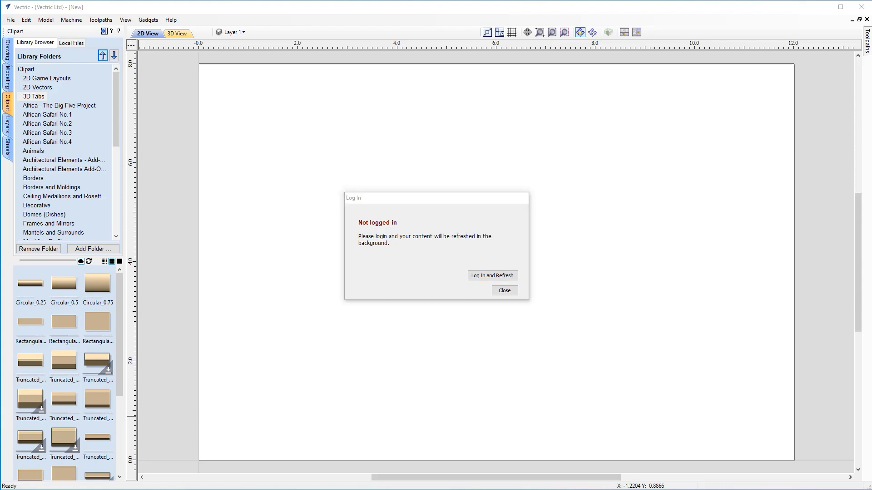
Log in to link the software with the V&Co account, allowing access to licence codes, free clipart and tool database
click(502, 277)
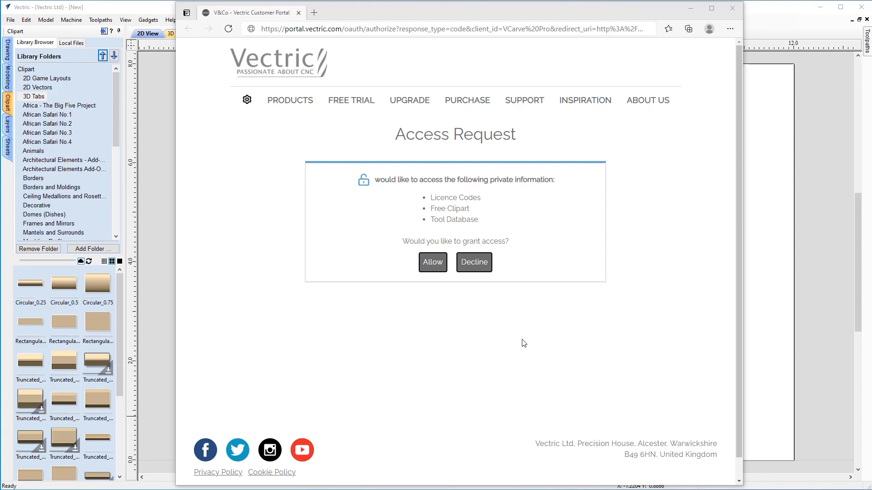
click(428, 264)
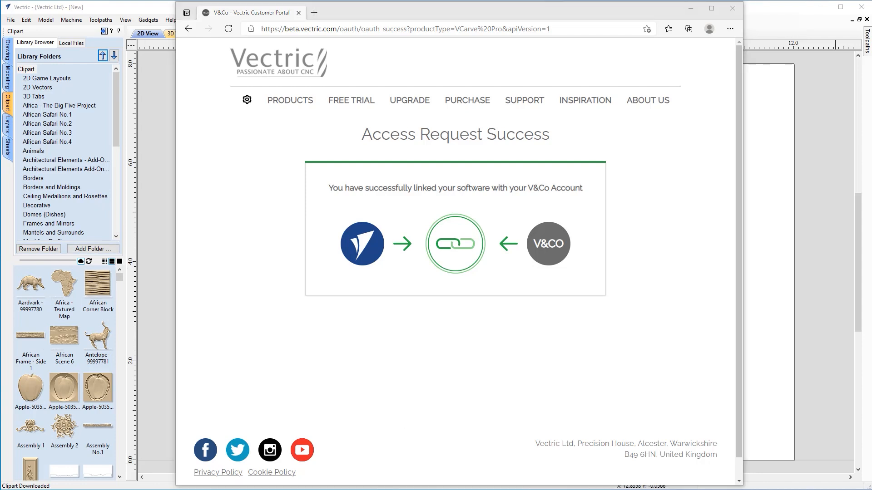
click(732, 8)
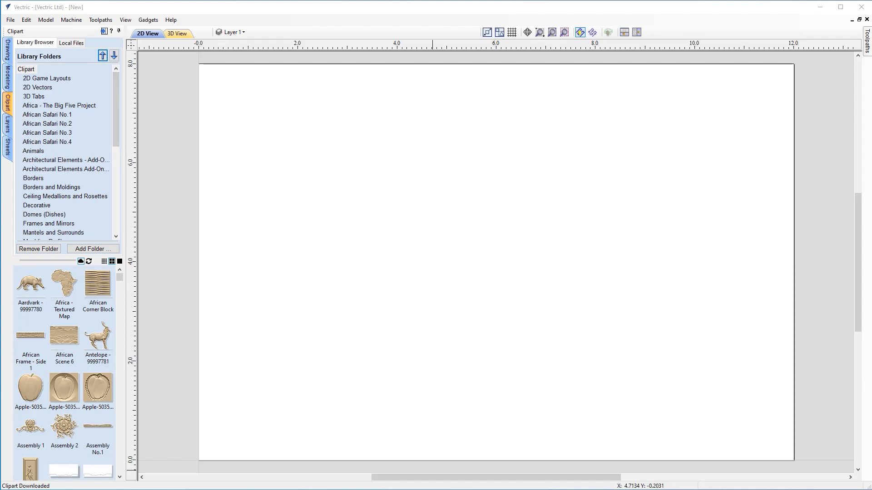
Place the Pyramid_0.75 clipart from the 3D Tabs folder in the 2D View and position it slightly above the job's centre
click(35, 97)
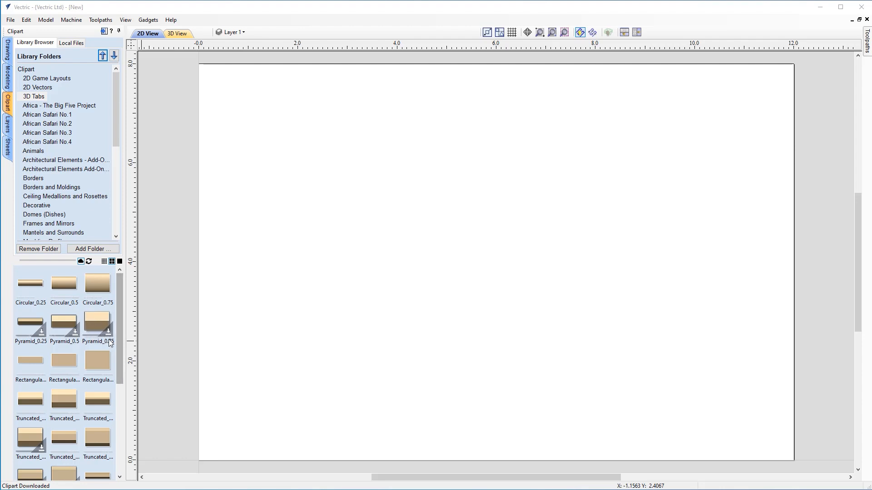
drag(101, 326, 470, 279)
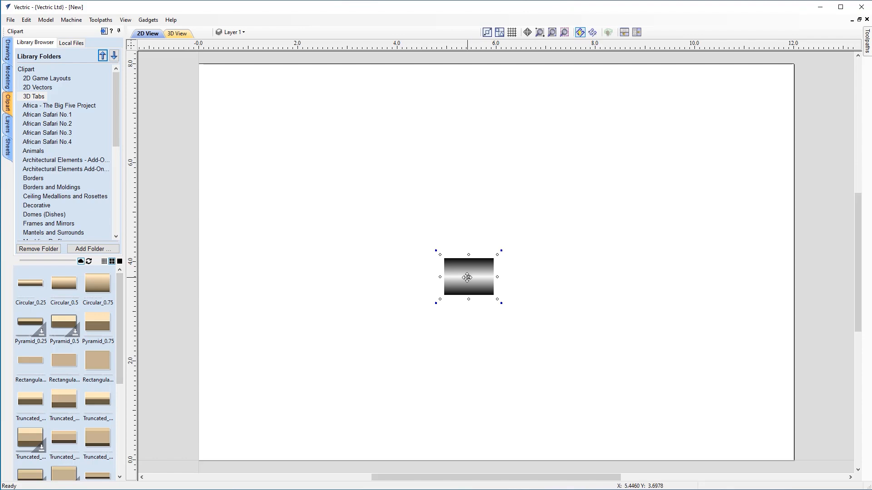
drag(481, 284, 463, 237)
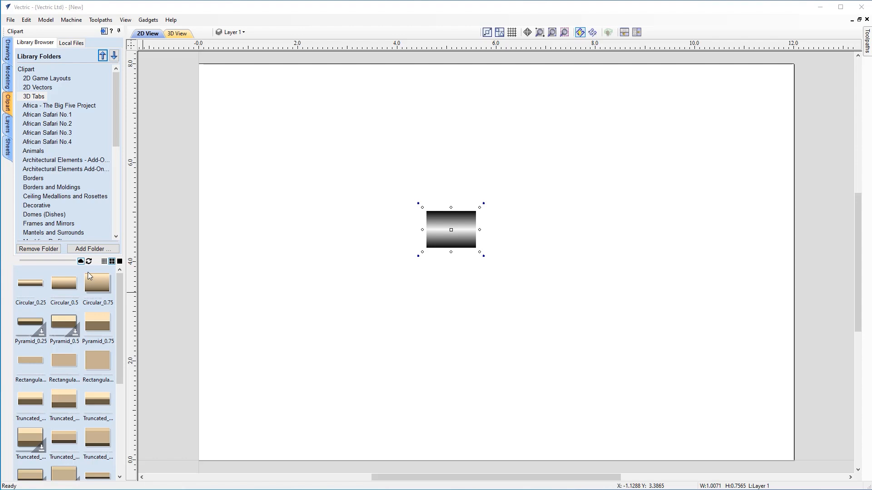
Open the clipart library's location in File Explorer and examine the clipart files in the Animals folder
right_click(51, 218)
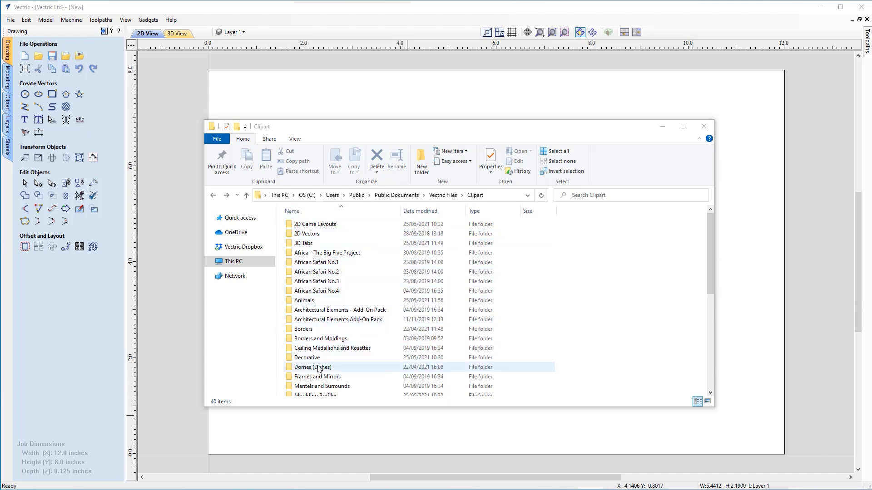
double_click(301, 301)
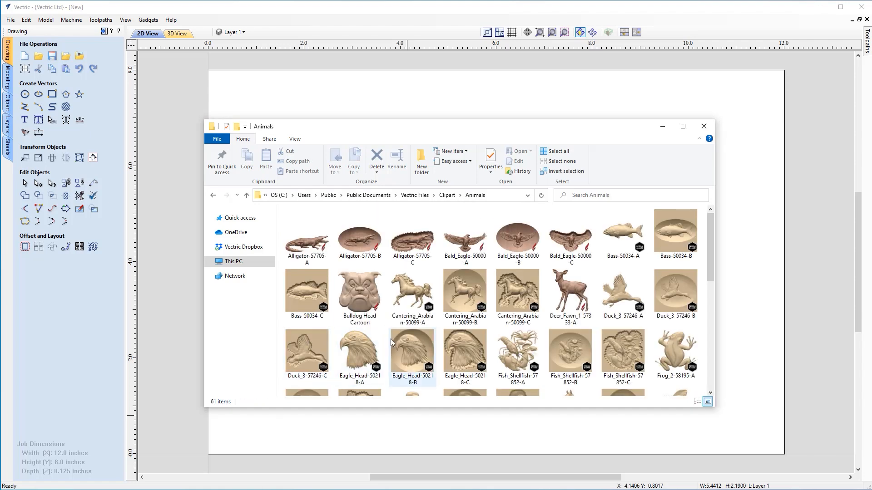
scroll(389, 334, down, 5)
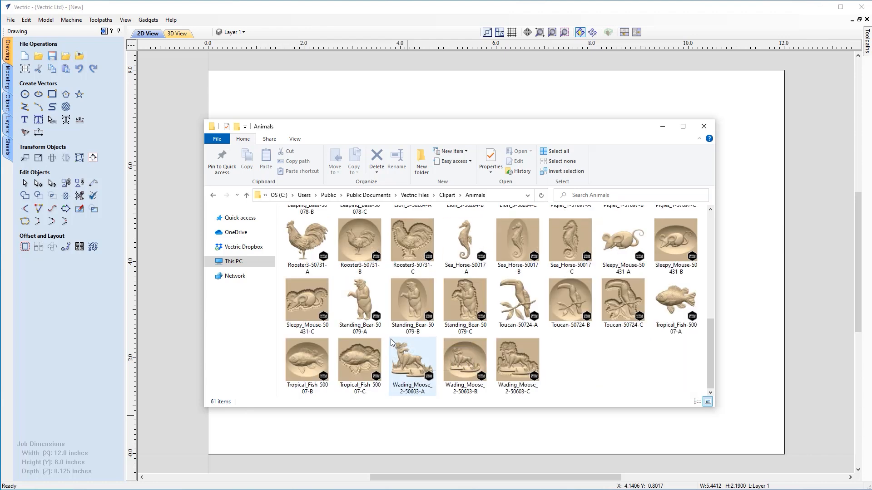
scroll(494, 363, up, 3)
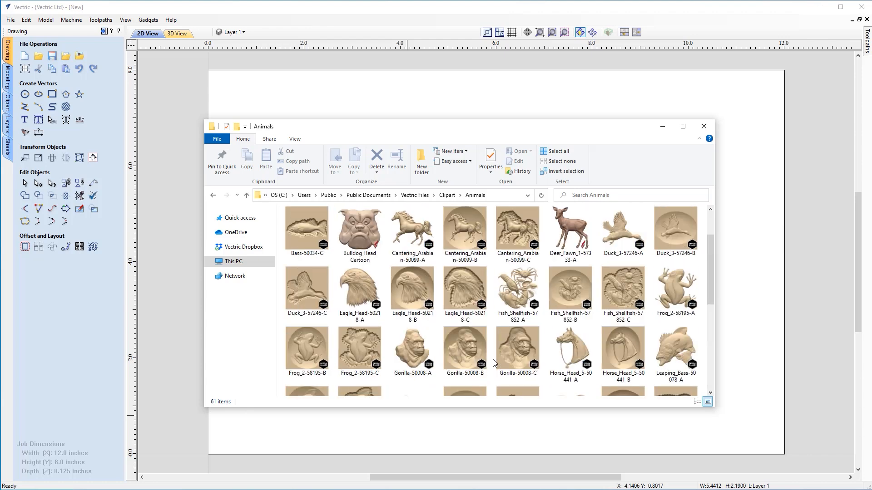
scroll(494, 363, up, 1)
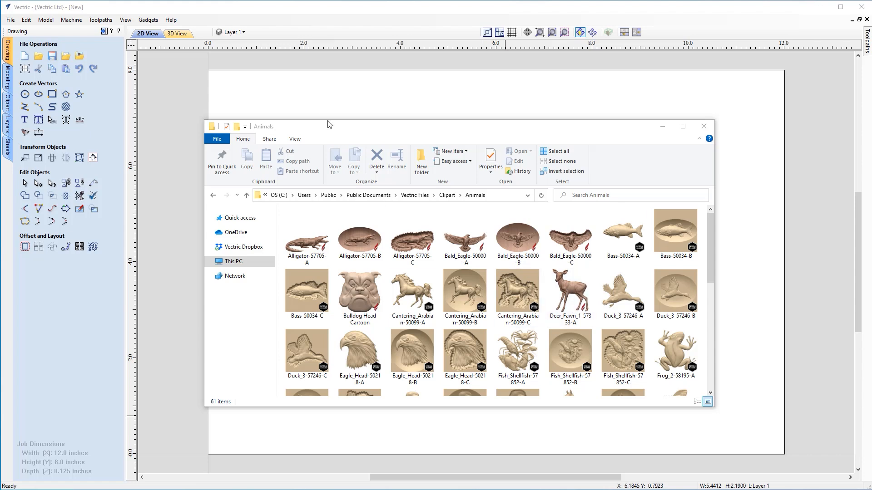
drag(496, 130, 503, 141)
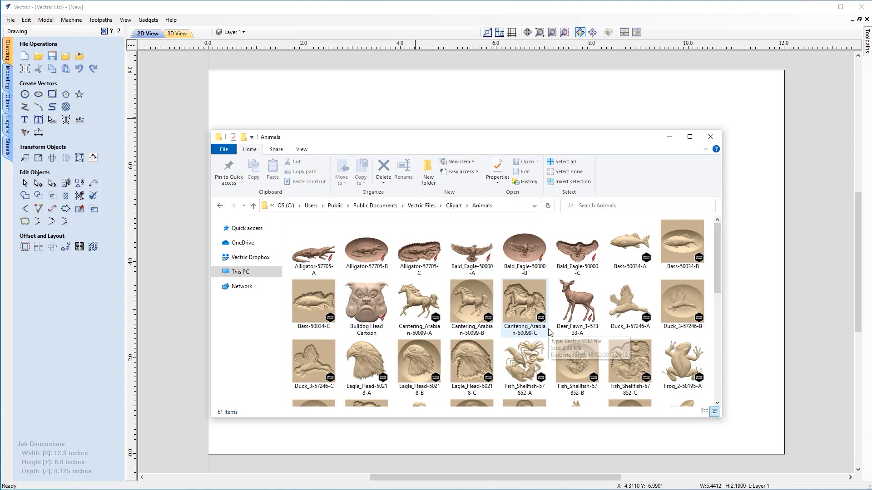
scroll(550, 359, down, 2)
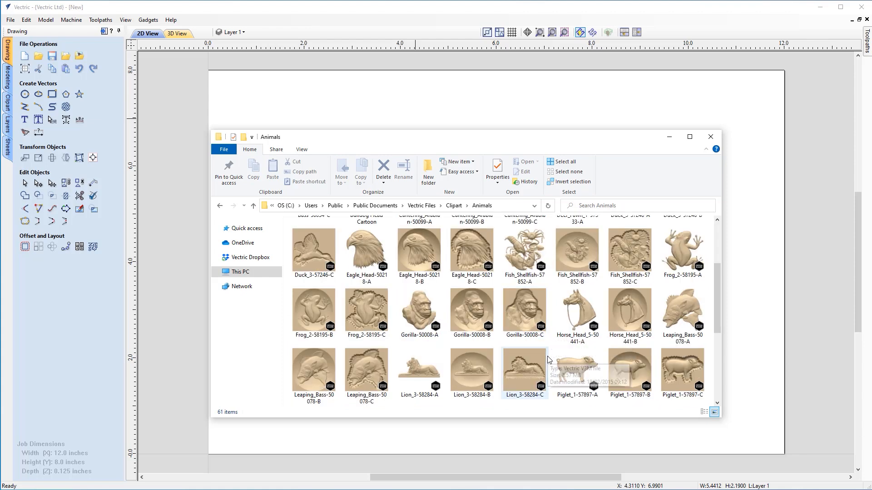
Place the Wading_Moose_2-50603-A clipart from the Animals folder near the job's centre and delete it again
scroll(548, 360, down, 3)
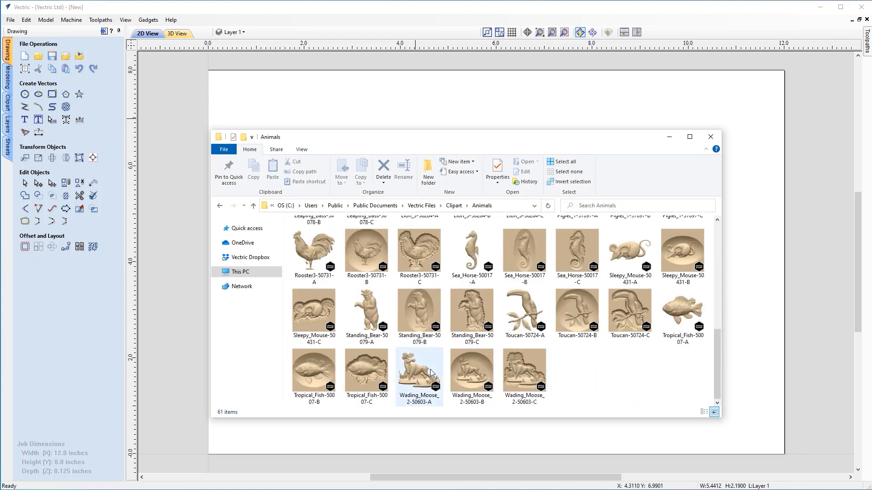
mouse_move(419, 381)
mouse_down()
mouse_move(282, 289)
mouse_move(358, 144)
mouse_move(383, 121)
mouse_up()
drag(383, 121, 384, 121)
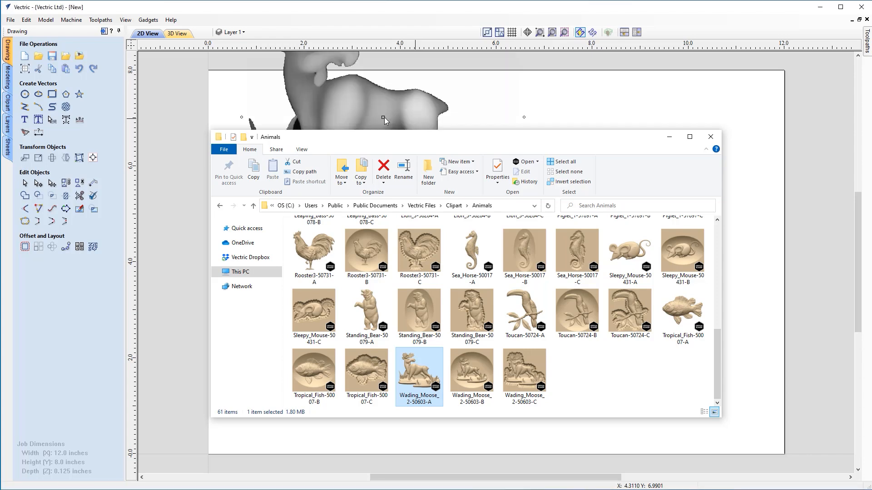
click(668, 137)
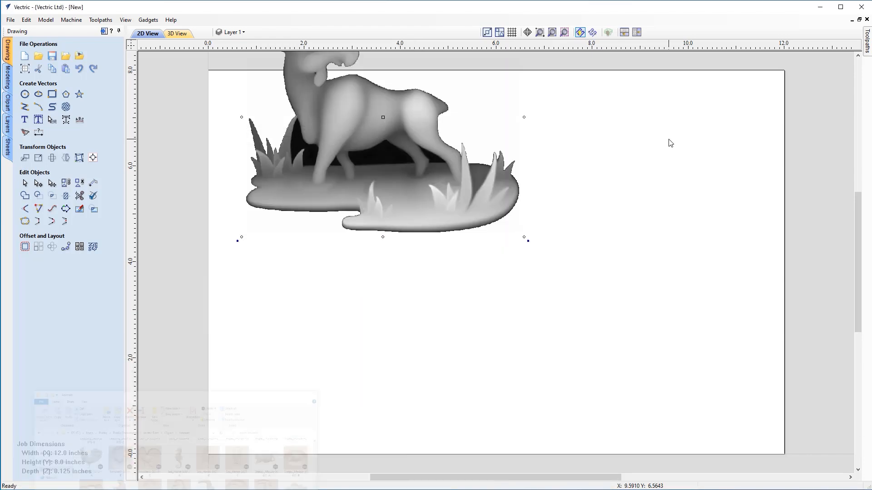
drag(394, 149, 507, 281)
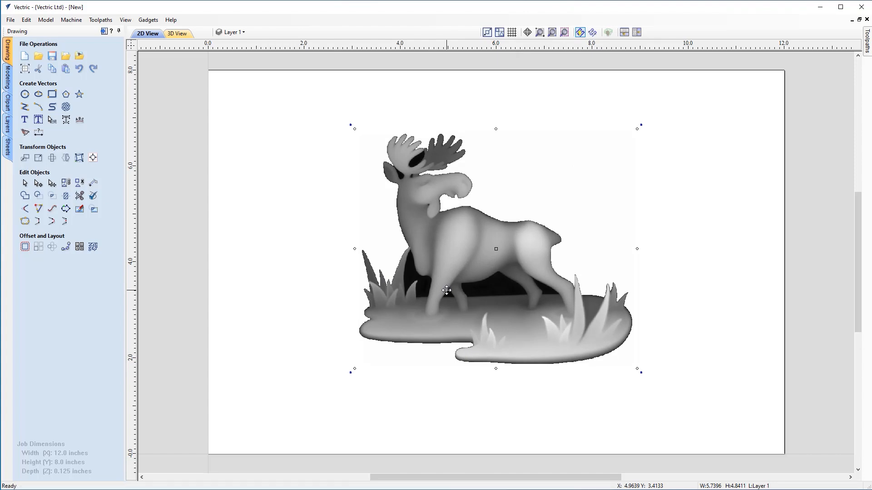
key(Delete)
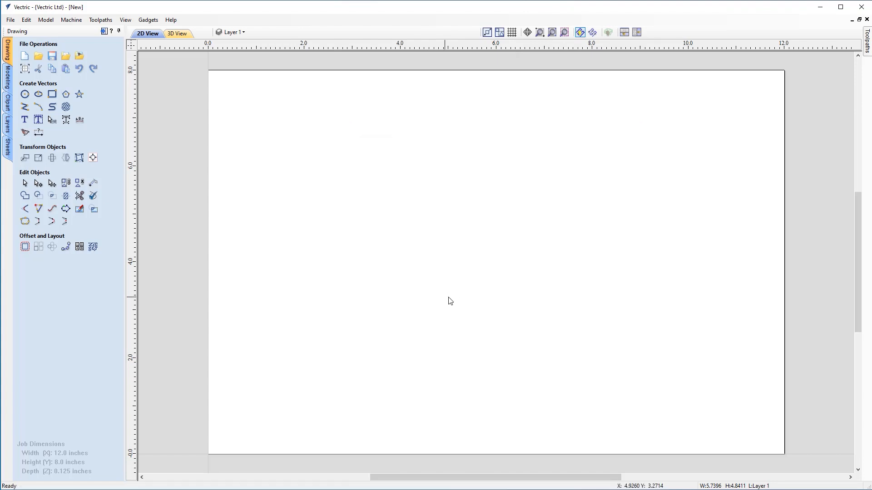
Start importing a component or 3D model and show the Animals folder's files as large icons
click(8, 78)
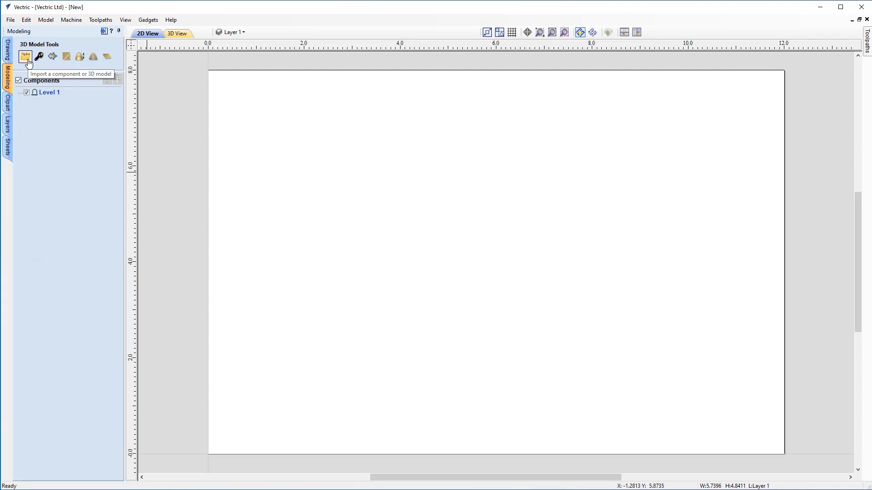
click(25, 56)
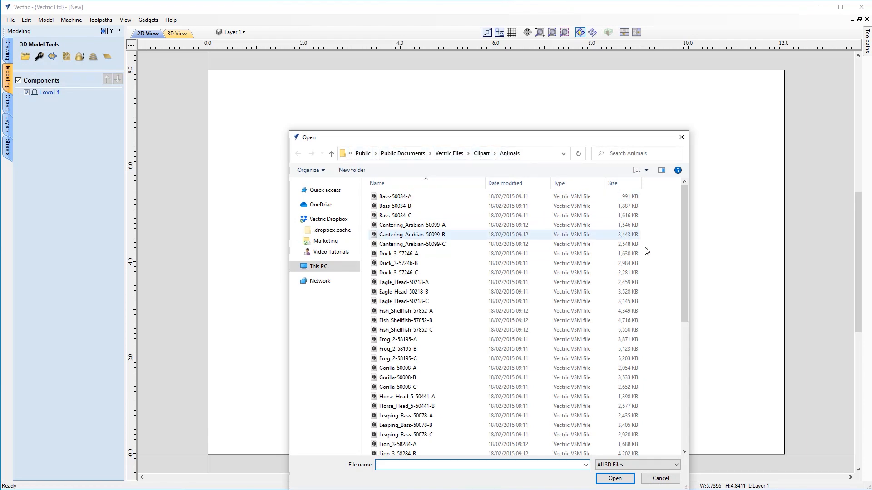
right_click(662, 233)
mouse_move(682, 241)
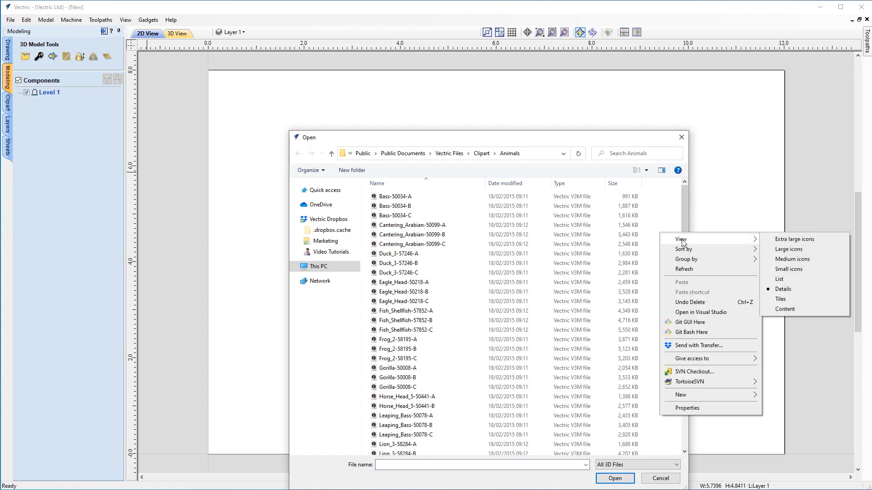
click(774, 250)
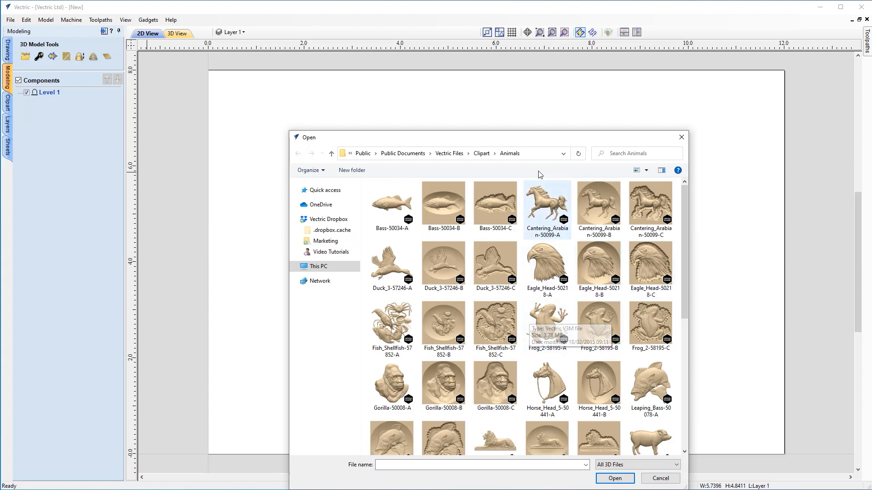
drag(539, 143, 489, 166)
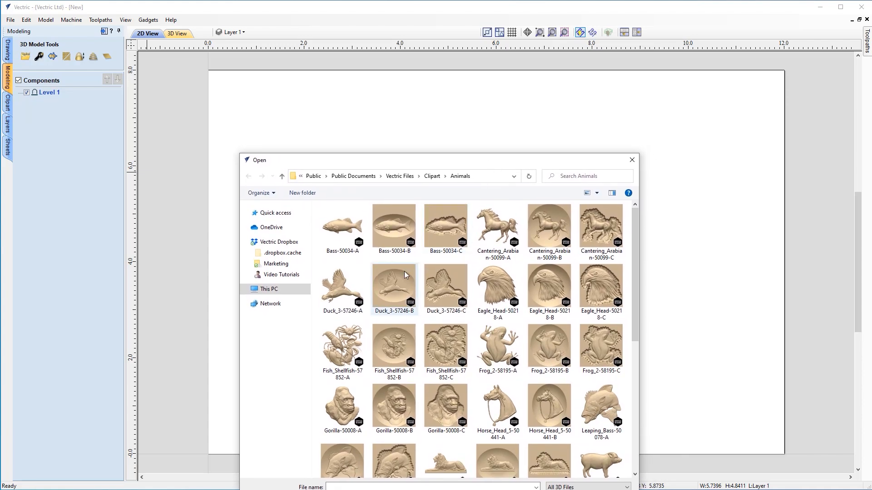
Import the Bass-50034-A component, move it to about the job's centre and delete it again
double_click(341, 235)
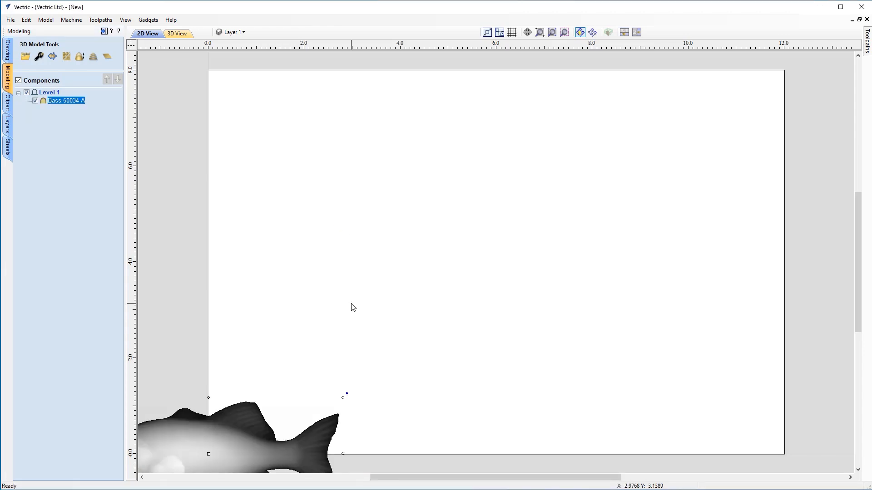
drag(230, 427, 515, 233)
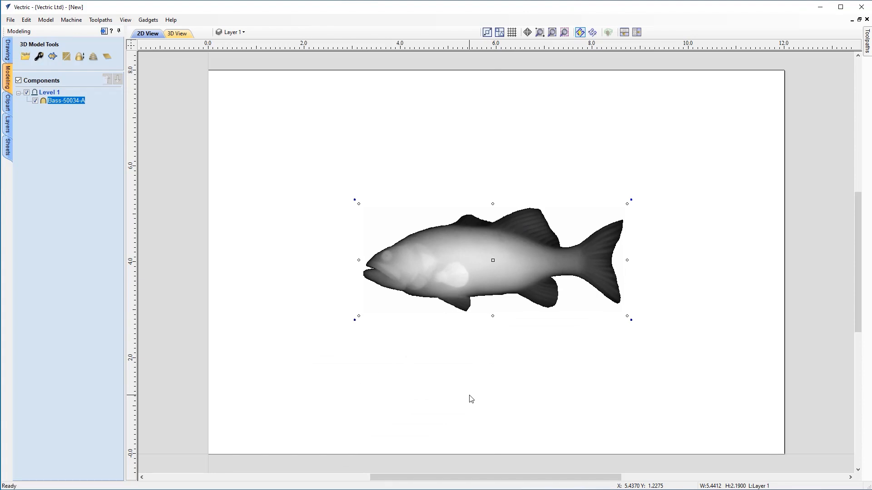
key(Delete)
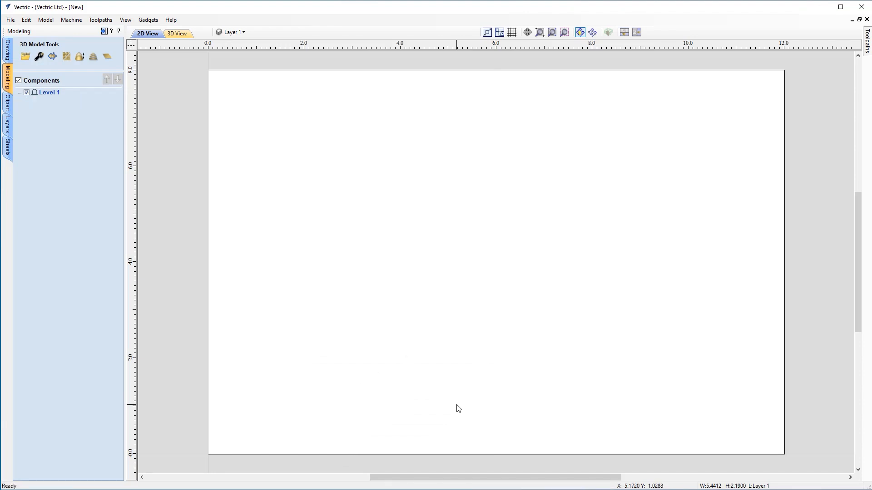
Show the clipart library's Animals folder and place the Cantering_Arabian-50099-A horse at about the job's centre
click(8, 105)
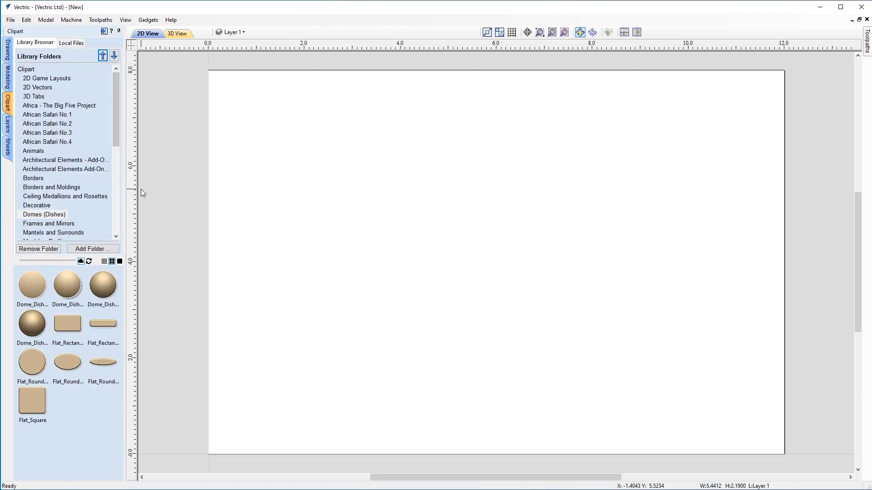
click(39, 152)
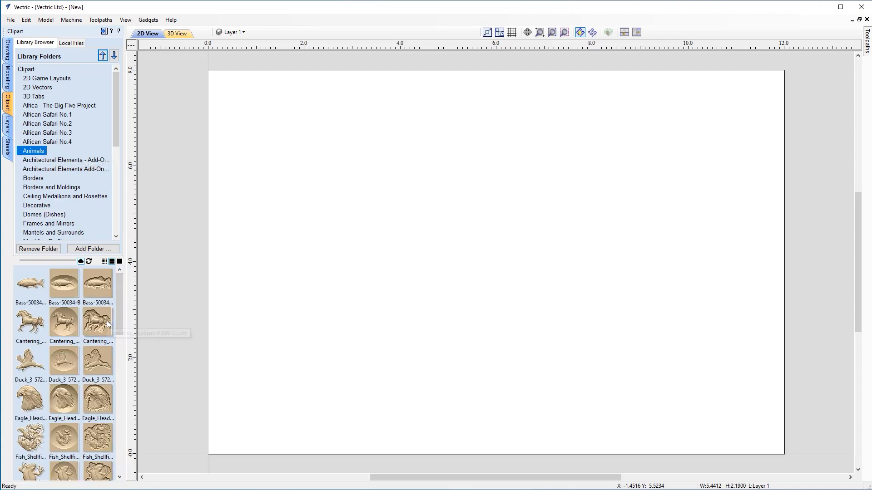
drag(27, 325, 489, 267)
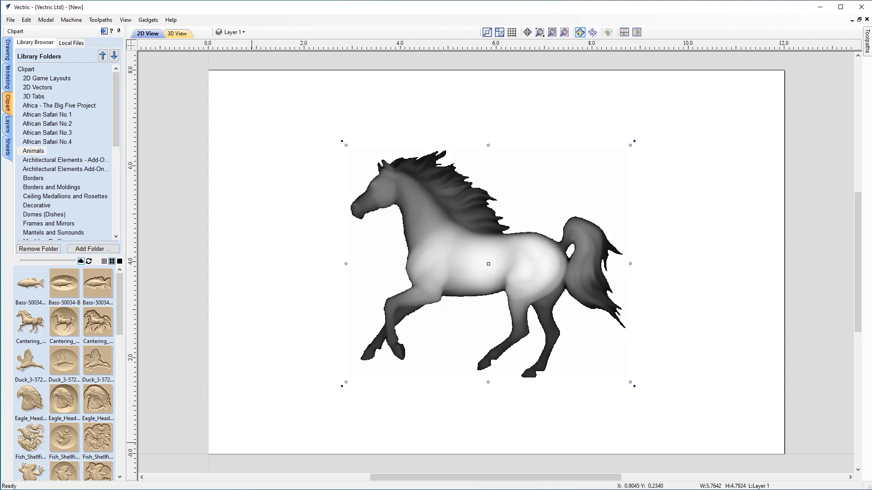
Browse the local files to Vectric Files' Clipart Animals folder and replace the placed horse with the Duck_3-57246-A clipart
click(72, 44)
scroll(99, 144, down, 8)
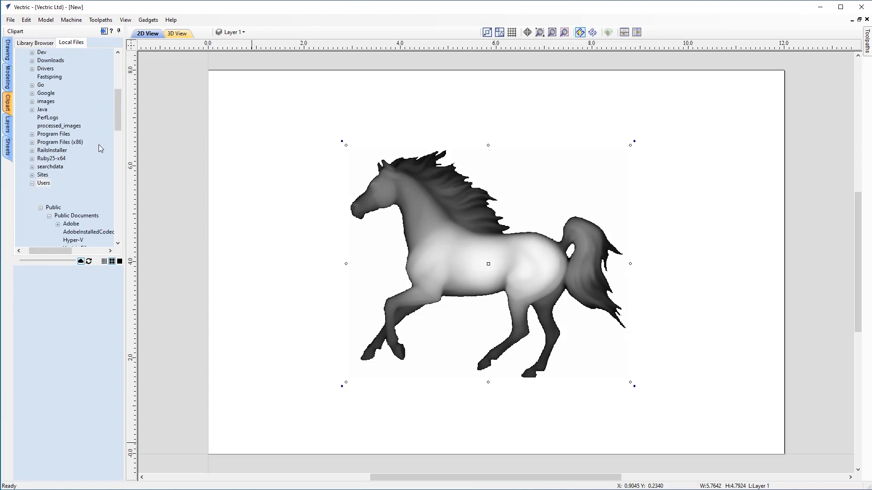
scroll(100, 144, up, 10)
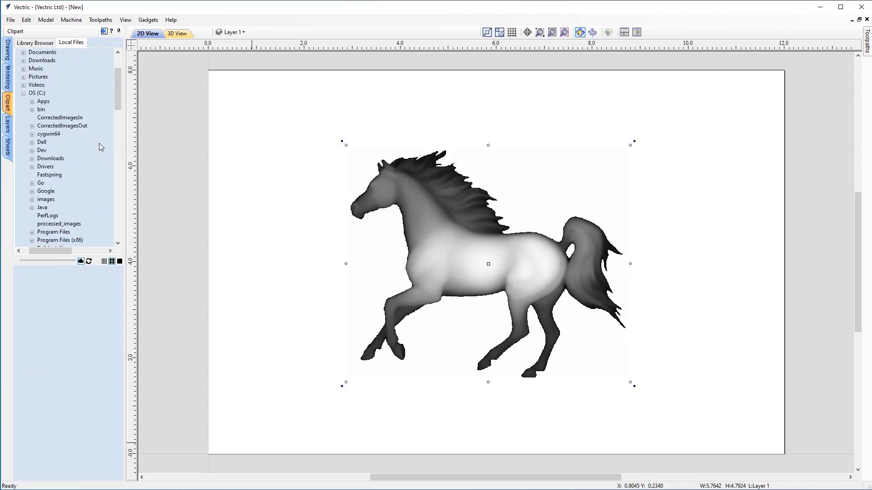
scroll(26, 154, down, 2)
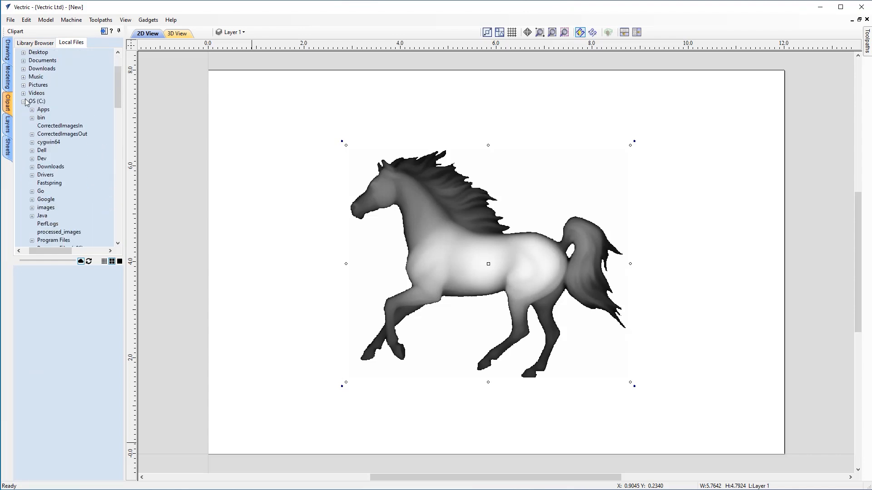
scroll(88, 150, down, 10)
scroll(107, 164, down, 2)
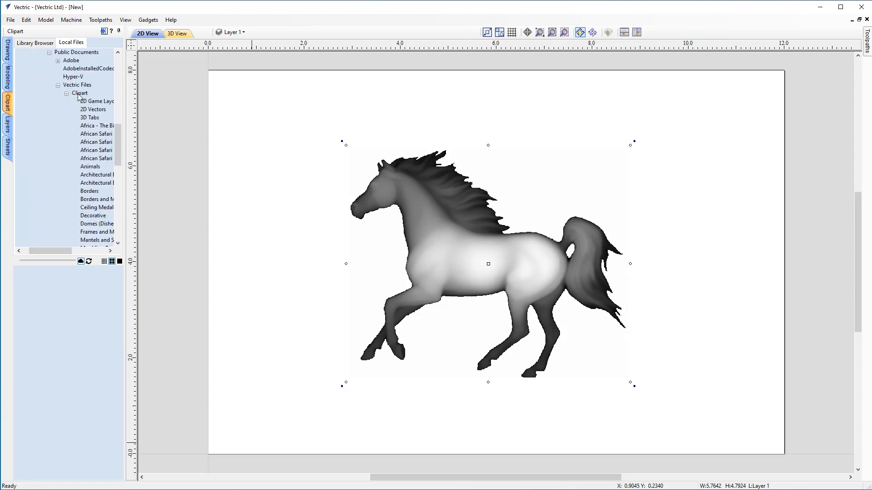
click(89, 167)
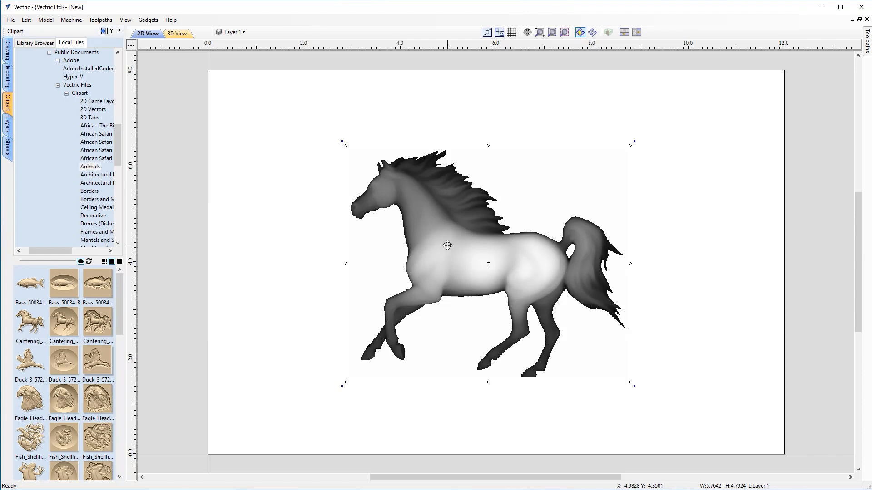
key(Delete)
drag(21, 364, 475, 263)
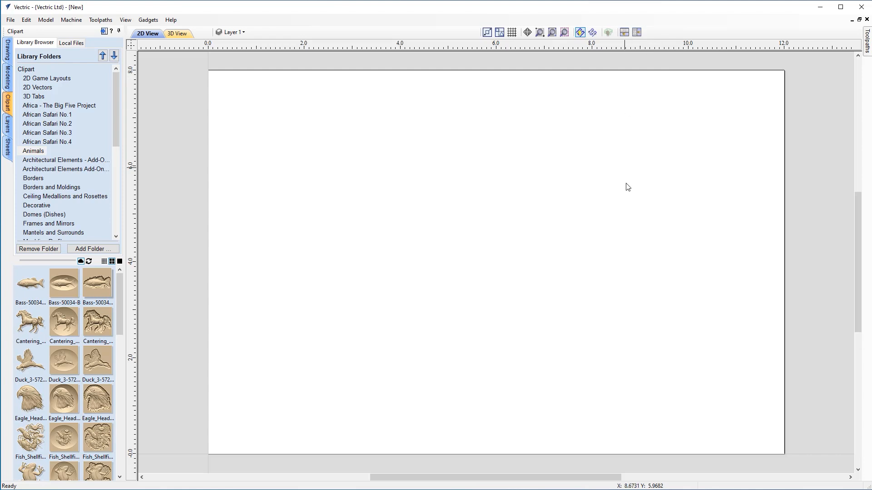
Show the 2D and 3D views side by side and place the Bass-50034-A clipart near the job's upper edge
click(636, 33)
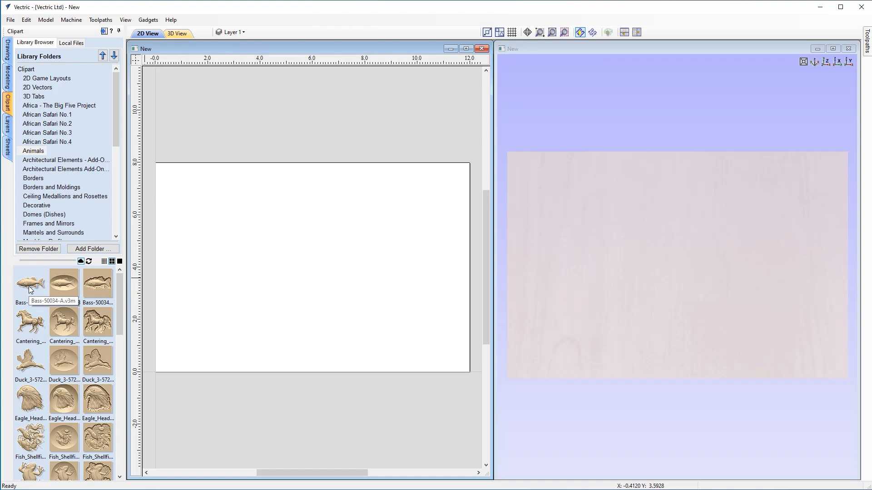
drag(33, 285, 305, 194)
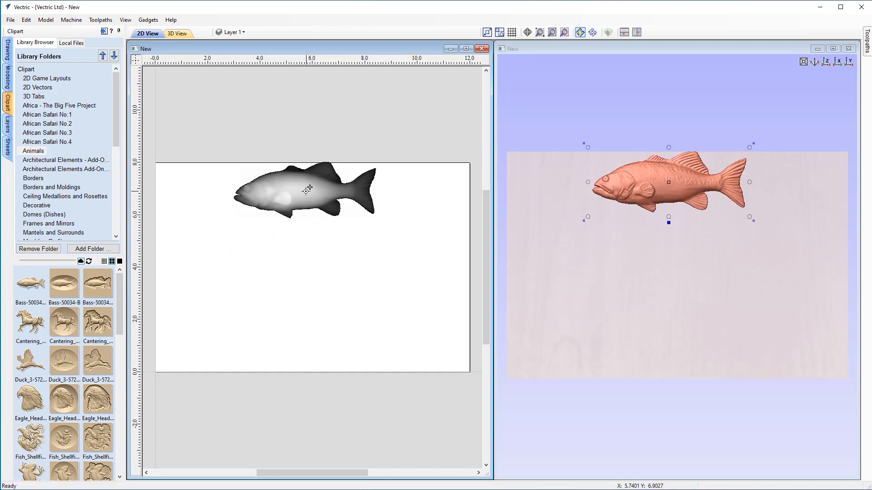
key(Escape)
drag(304, 193, 305, 196)
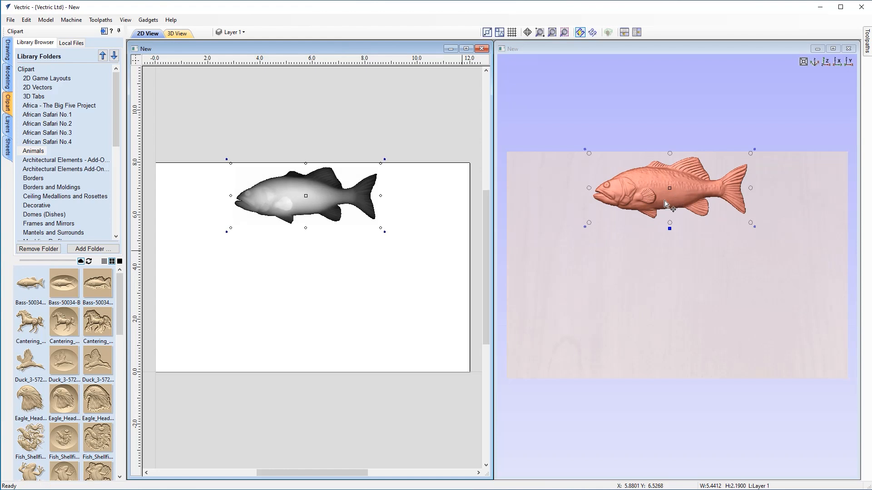
click(453, 296)
Place the oval Bass-50034-B dish clipart below the first bass and line it up roughly beneath it
drag(672, 277, 685, 173)
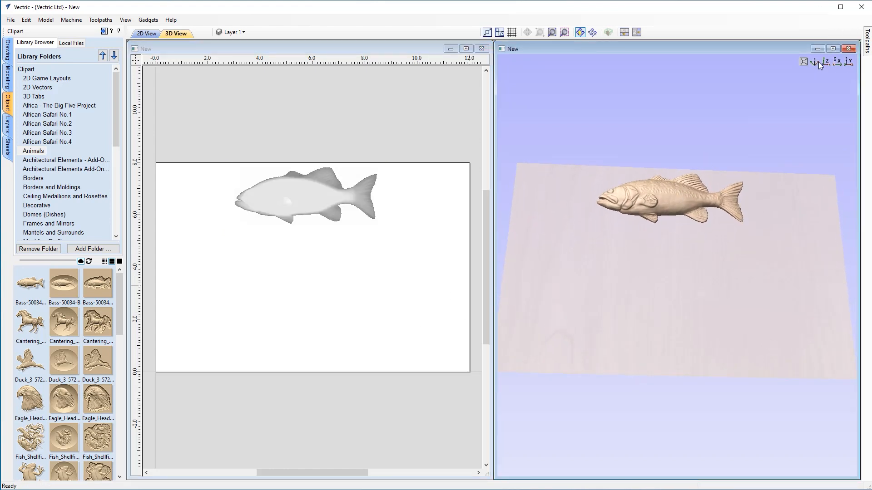
click(825, 63)
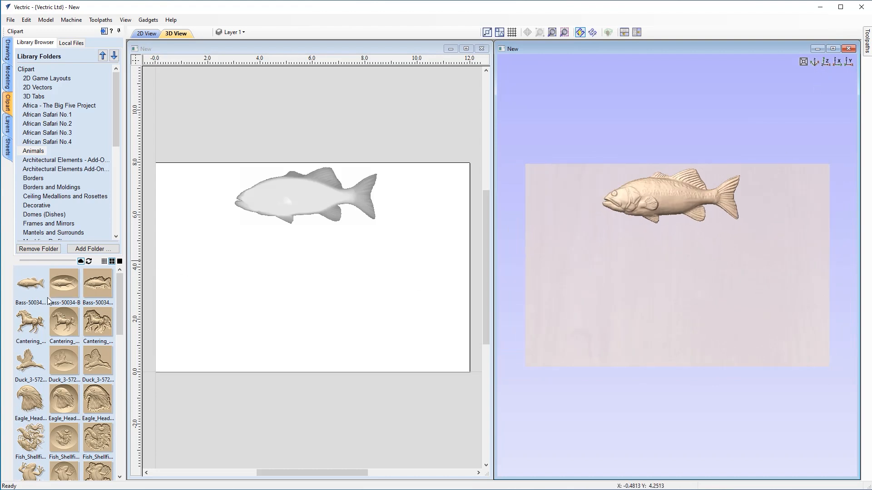
drag(62, 291, 299, 274)
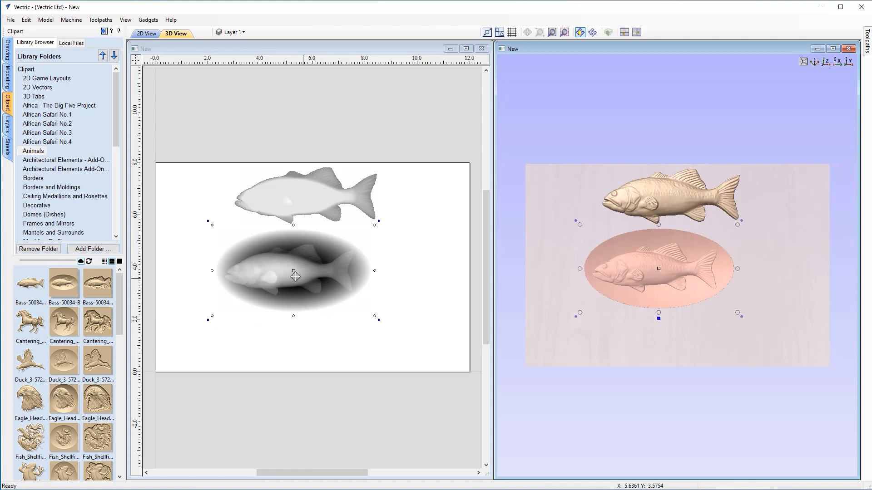
drag(295, 271, 311, 273)
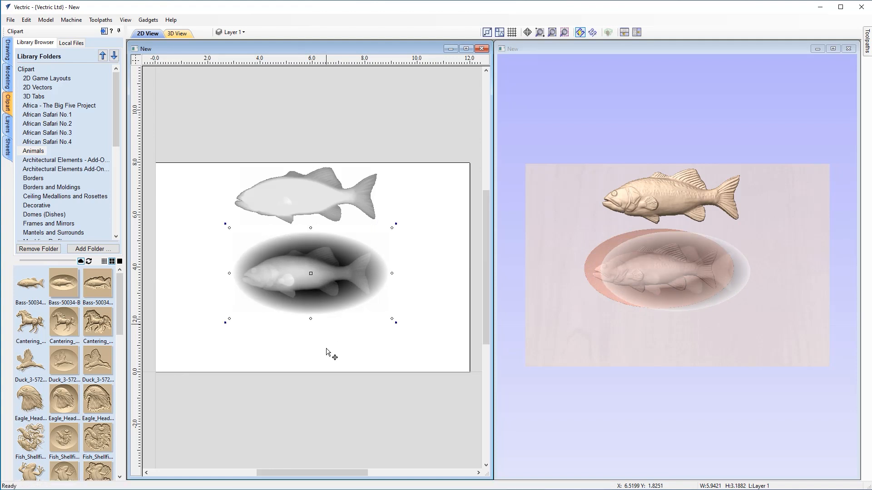
click(335, 336)
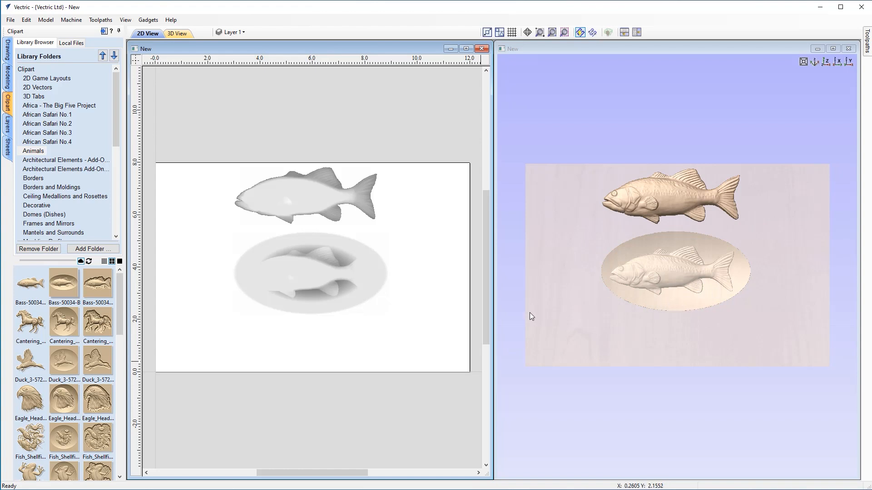
Scale the oval bass dish down to about 5.78 by 3.10 inches and slightly reduce the upper bass
click(324, 272)
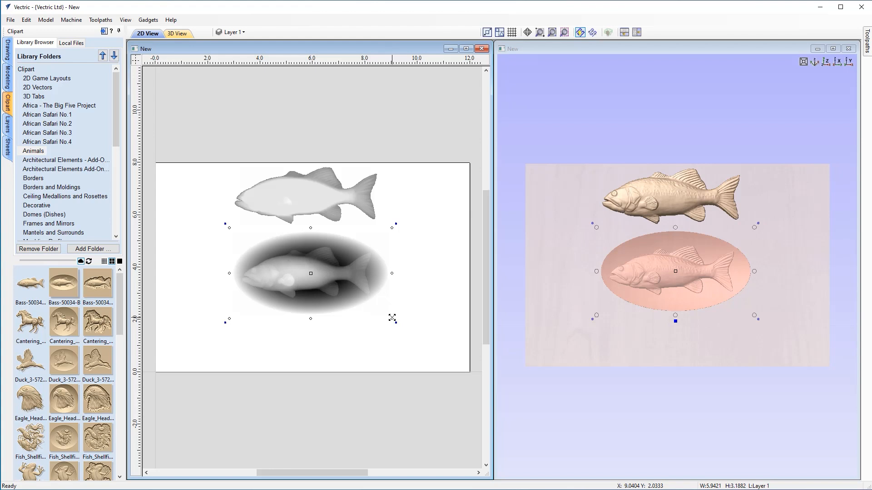
drag(392, 319, 378, 313)
click(307, 198)
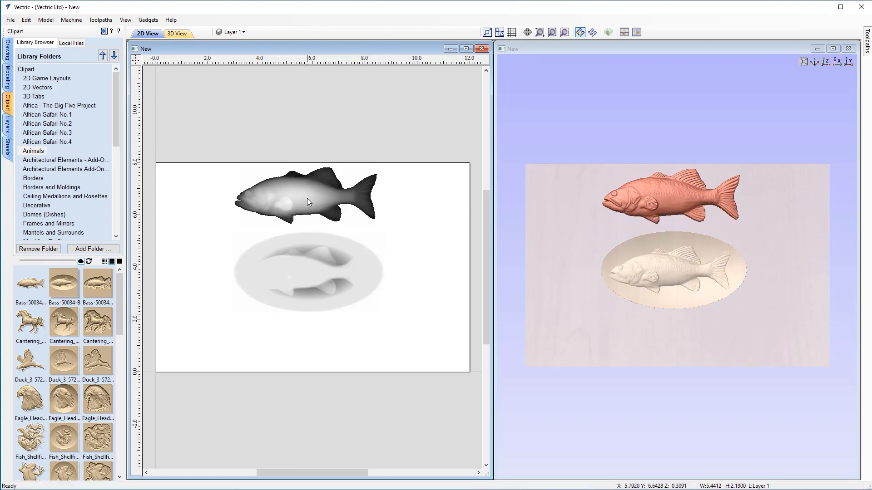
drag(380, 163, 368, 177)
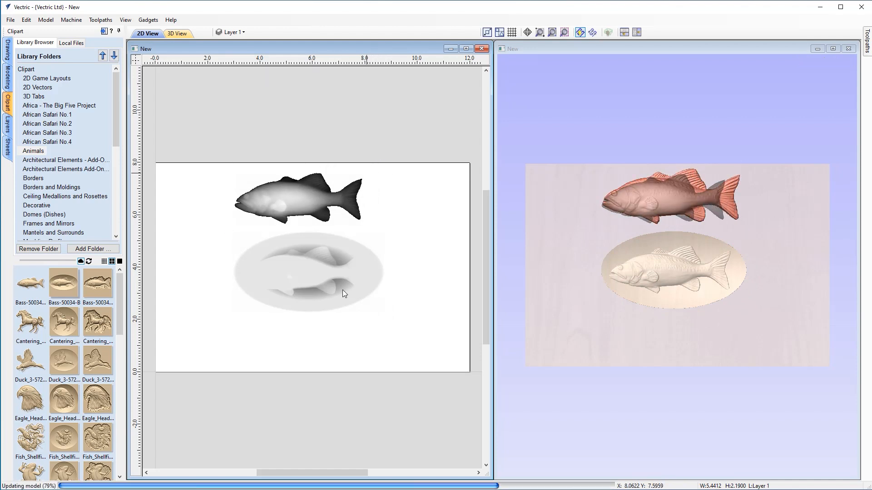
click(395, 316)
Place the Bass-50034-C clipart below the oval bass dish at the job's lower edge, and select the dish
drag(98, 286, 323, 354)
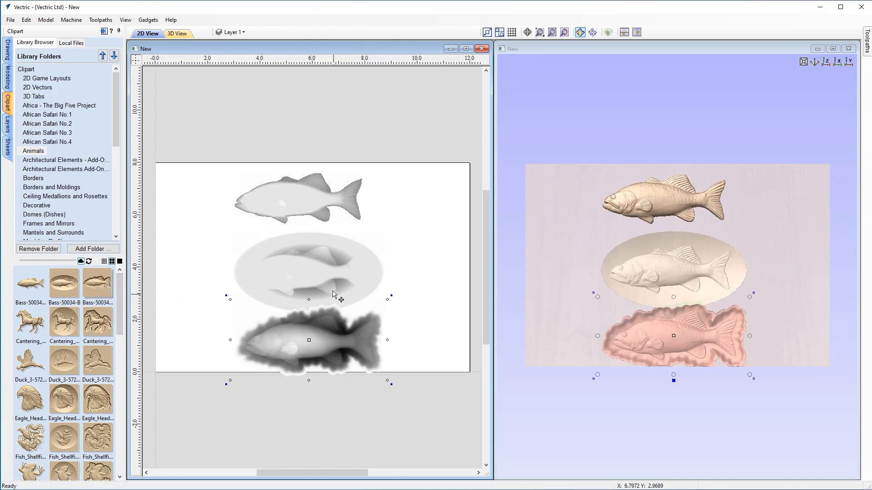
click(317, 271)
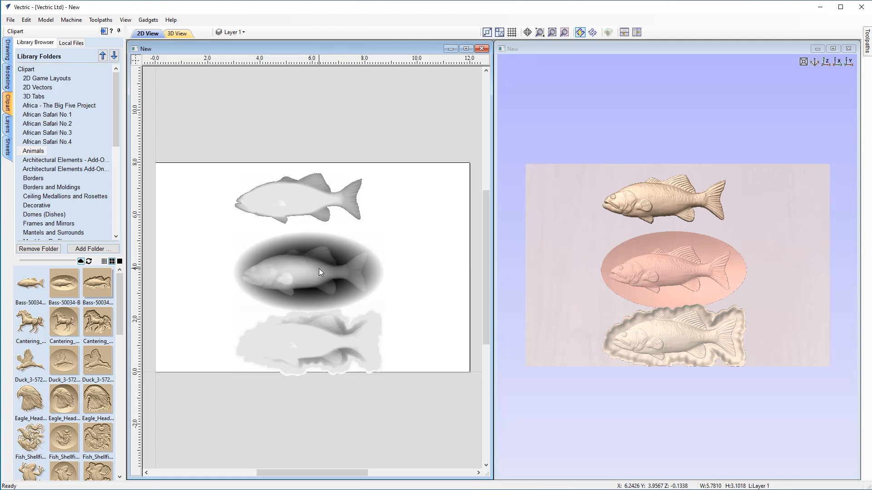
Nudge the oval bass dish up, and scale the Bass-50034-C clipart to about 5.35 by 2.61 inches so it fits below it inside the job
drag(319, 269, 318, 261)
click(317, 341)
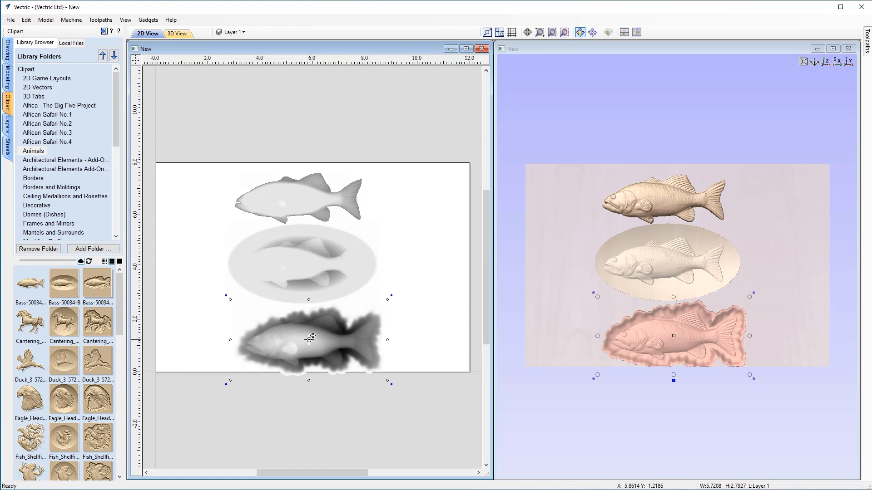
drag(309, 338, 305, 334)
drag(384, 374, 323, 341)
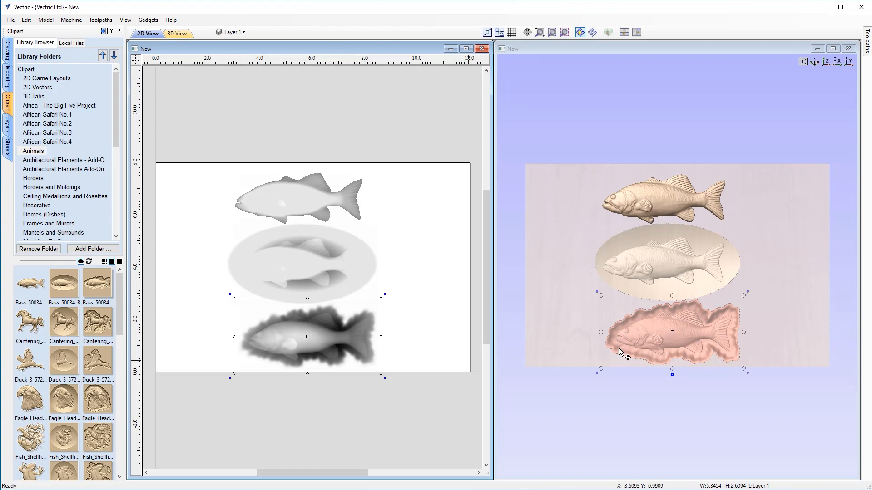
Add a zero plane component to the model and turn off drawing of the modeling plane
click(665, 412)
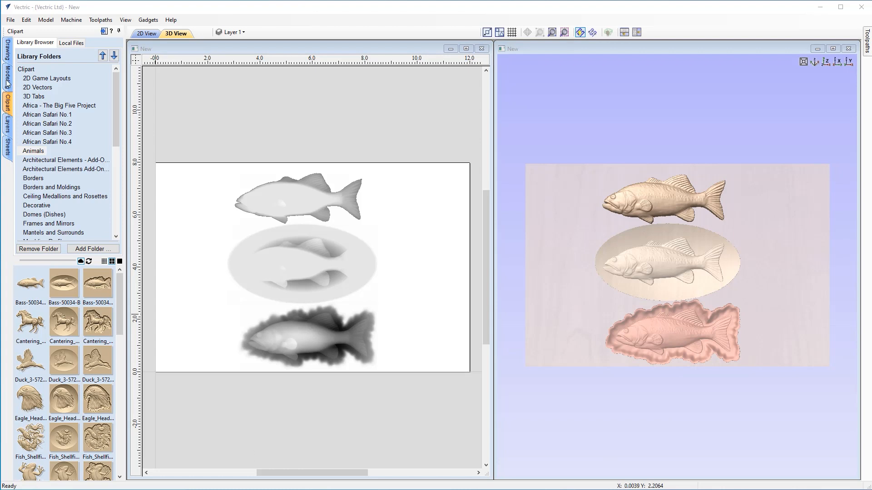
click(7, 79)
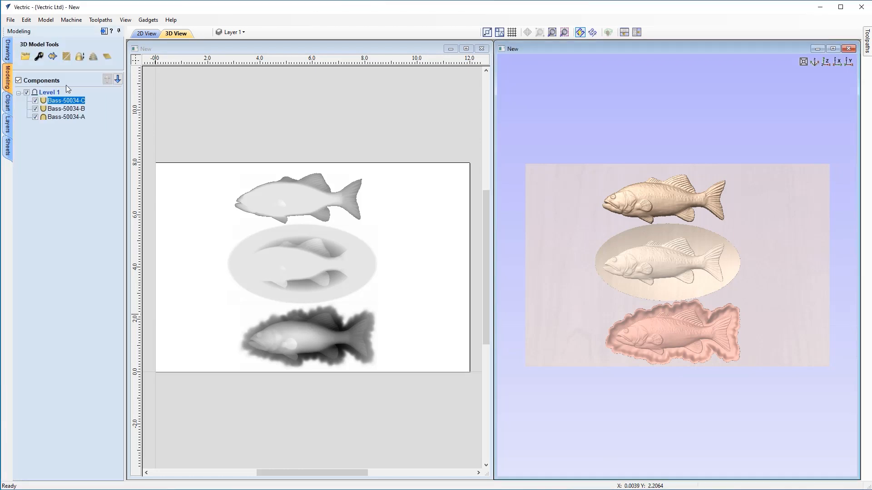
click(107, 58)
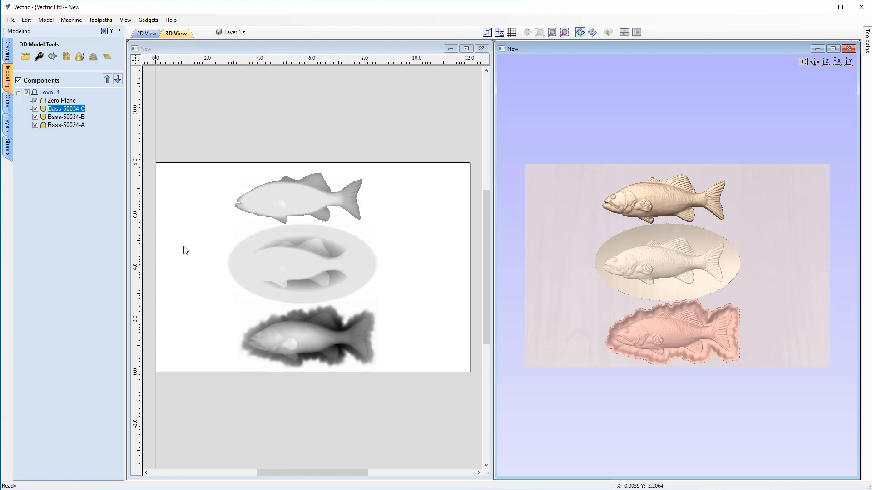
click(125, 20)
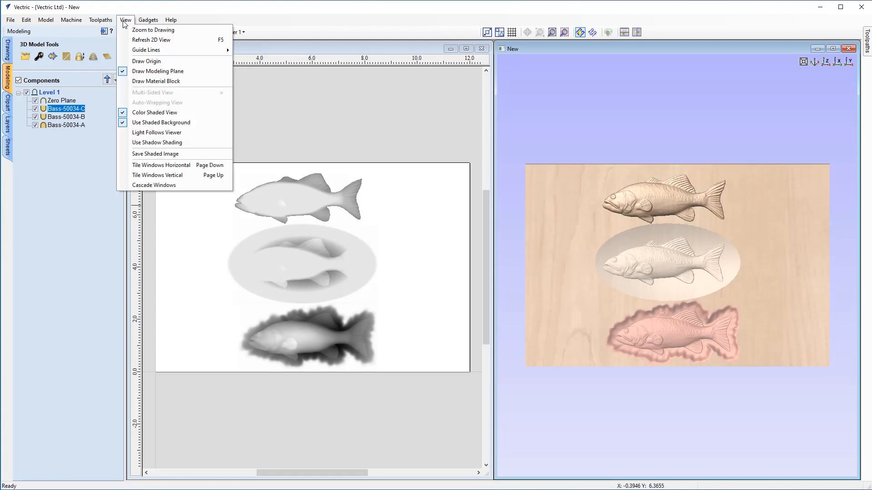
click(152, 71)
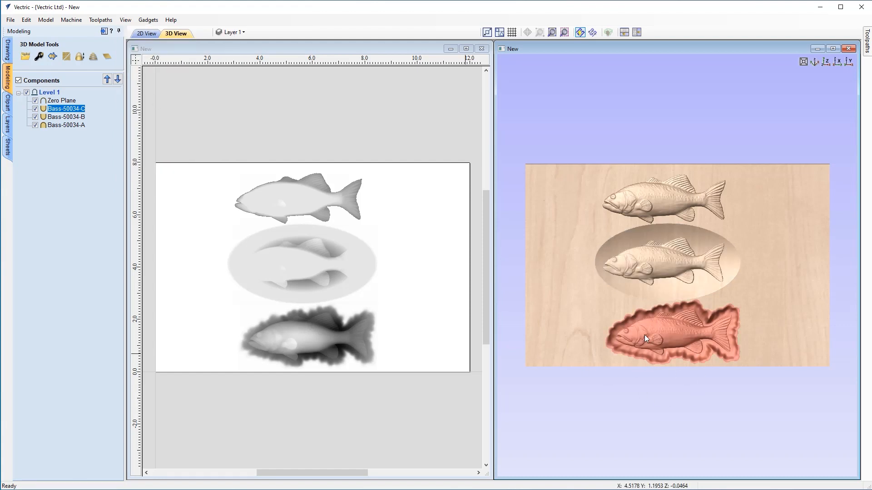
Examine the three bass variants in 3D from several angles, comparing the raised fish, the oval dish and the recessed outline, and return to the top-down view
scroll(667, 357, up, 3)
drag(676, 391, 614, 243)
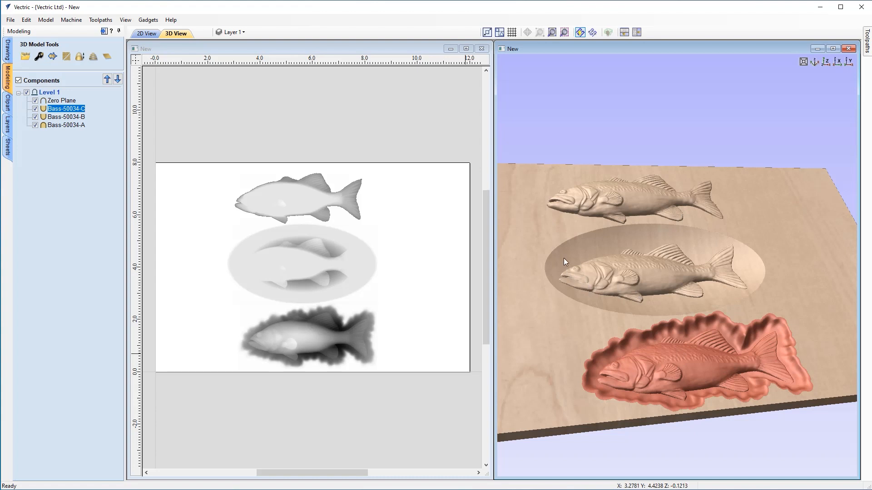
drag(613, 284, 577, 271)
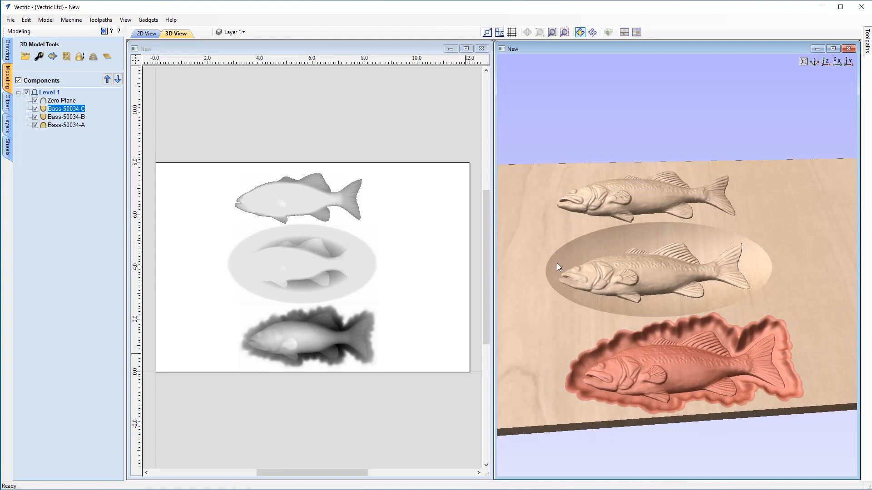
drag(628, 306, 668, 274)
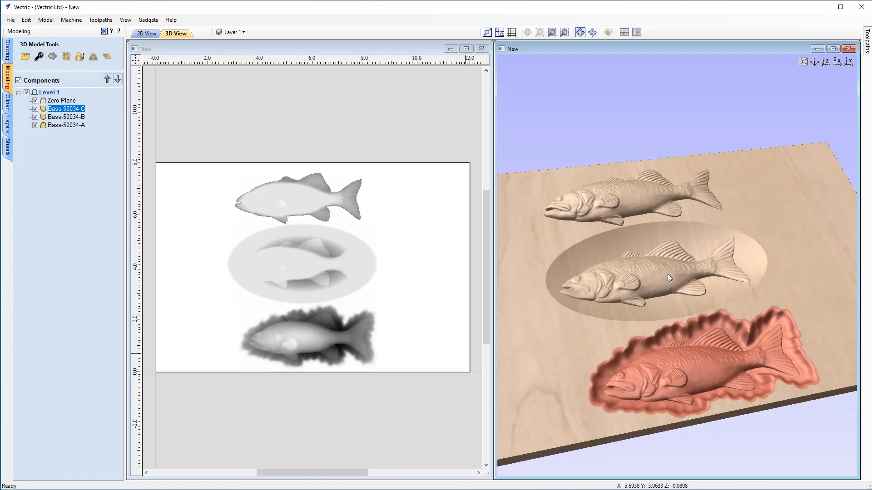
drag(715, 291, 723, 390)
drag(654, 379, 653, 409)
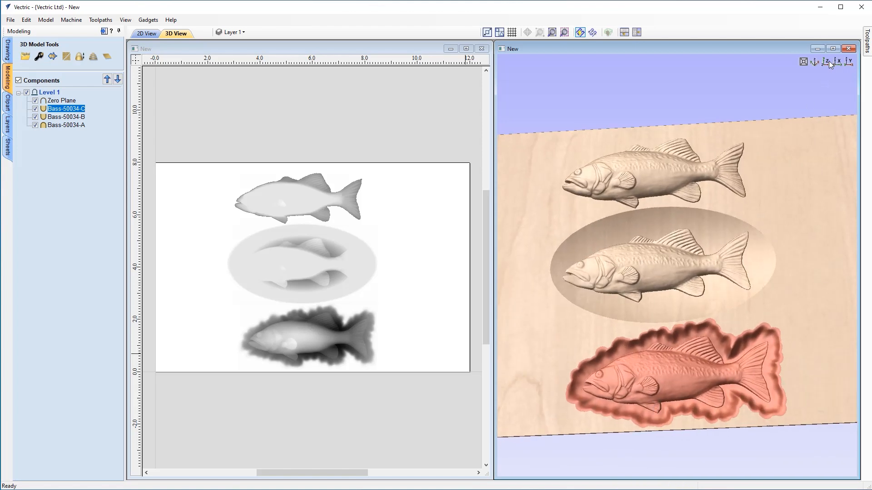
click(827, 61)
Delete all three bass components from the job, keeping the zero plane
click(403, 380)
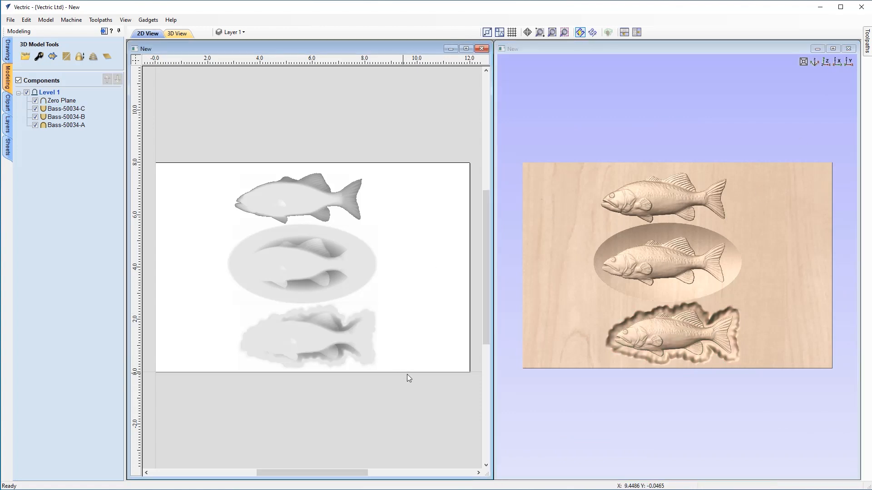
drag(395, 386, 227, 160)
key(Delete)
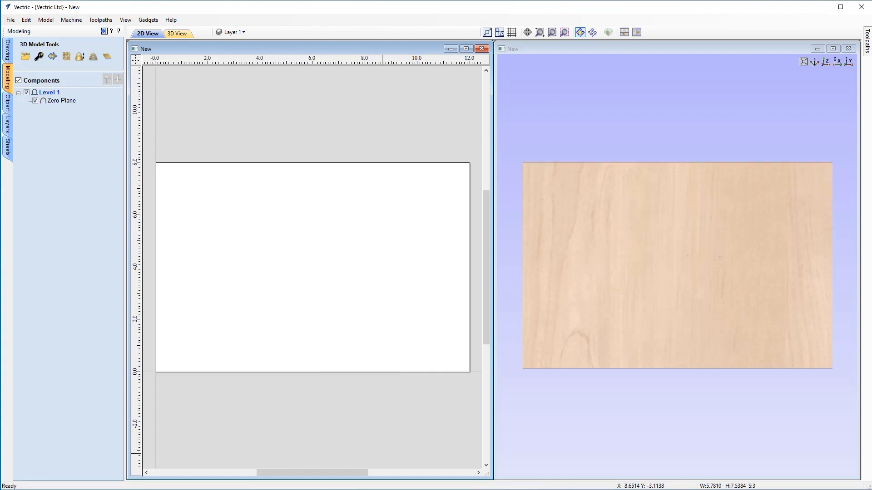
Open the Weaves folder in the clipart library
click(7, 114)
scroll(83, 187, down, 7)
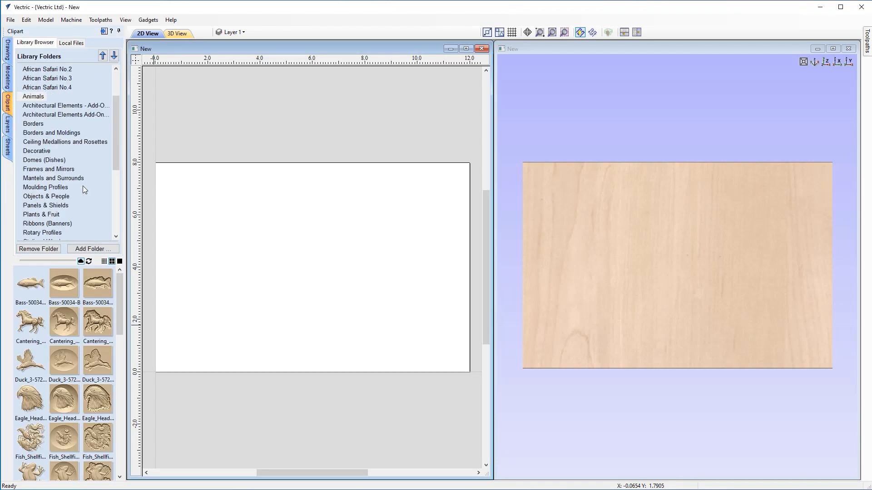
scroll(85, 208, down, 3)
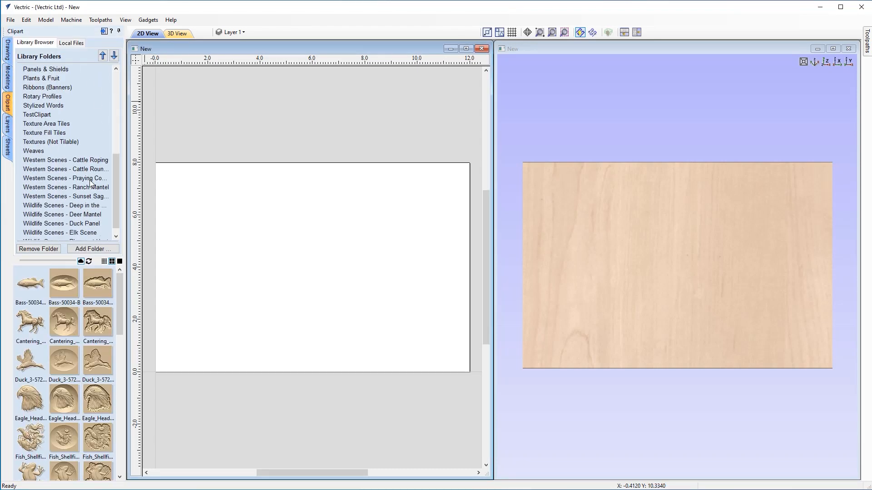
scroll(86, 205, down, 1)
click(34, 142)
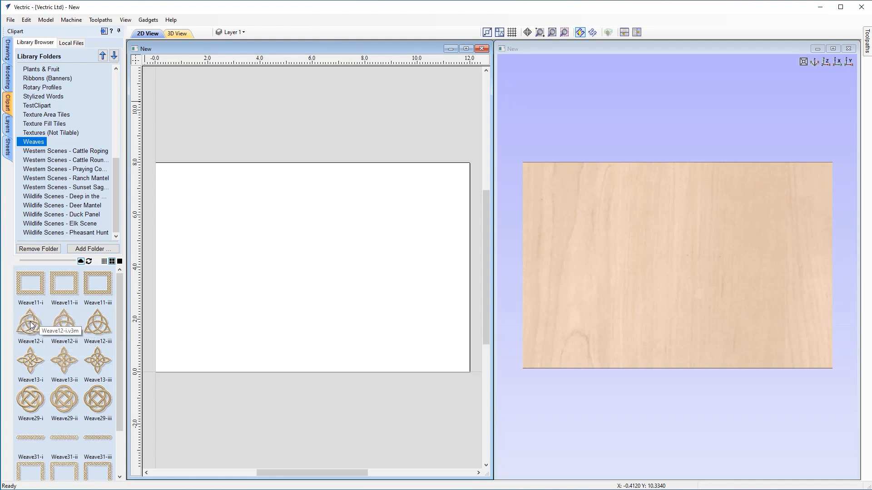
Place the Weave12-i clipart in the job's upper left area, scaled to about 4.17 by 3.94 inches
drag(31, 325, 239, 232)
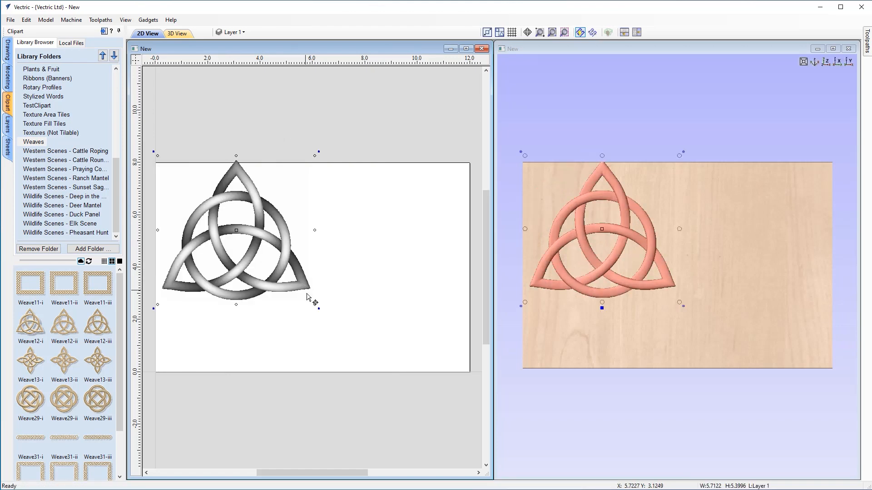
drag(318, 308, 274, 267)
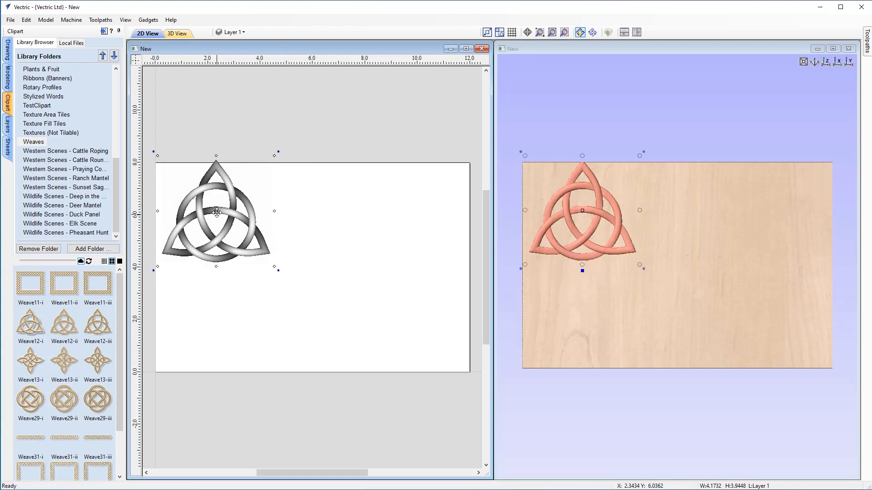
drag(217, 218, 221, 227)
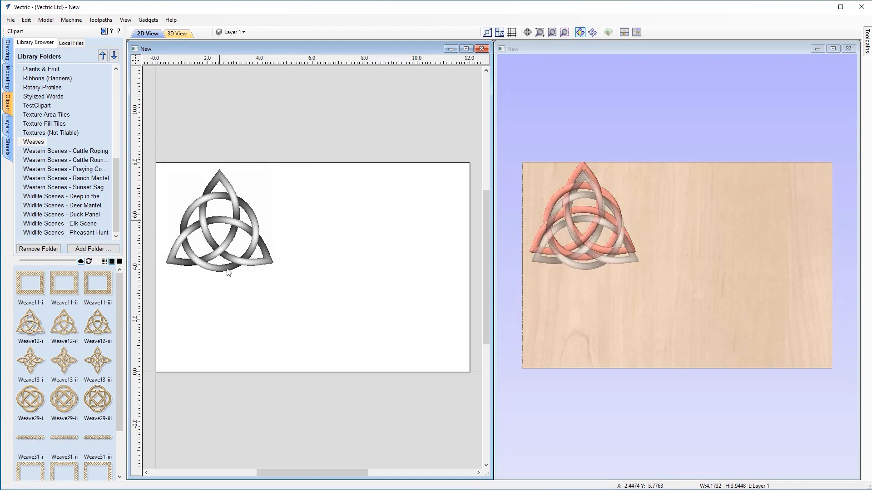
Place the Weave12-ii clipart in the right part of the job, scaled to about 4.67 by 4.42 inches
drag(63, 328, 382, 275)
drag(455, 150, 429, 172)
drag(376, 254, 397, 260)
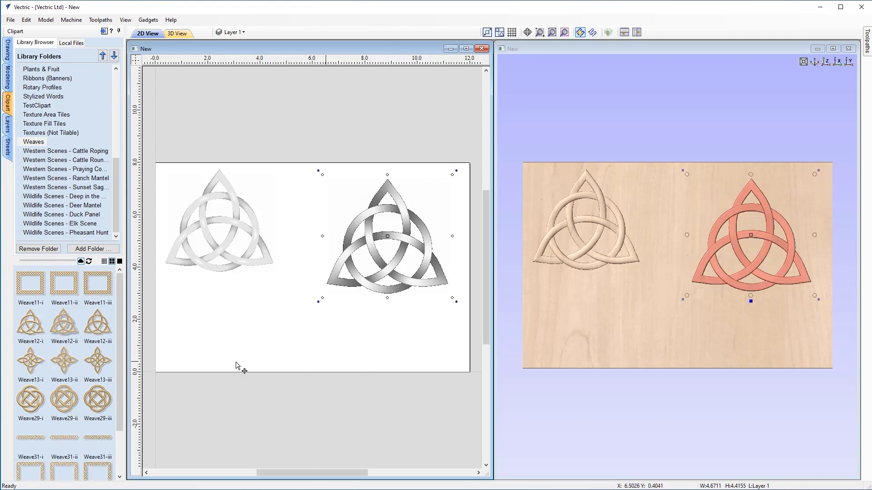
Place the Weave12-iii clipart at the job's lower edge between the other two weaves, scaled to about 4.26 by 4.03 inches
drag(95, 325, 246, 326)
drag(325, 398, 285, 360)
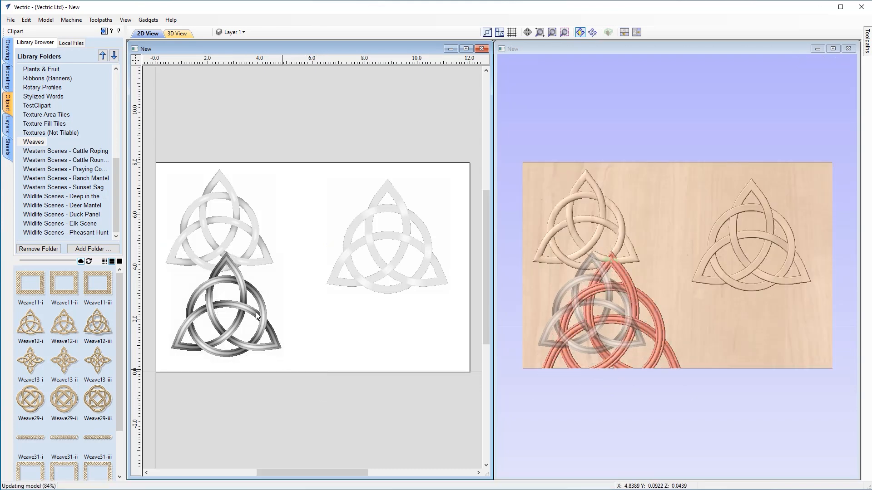
drag(246, 310, 313, 322)
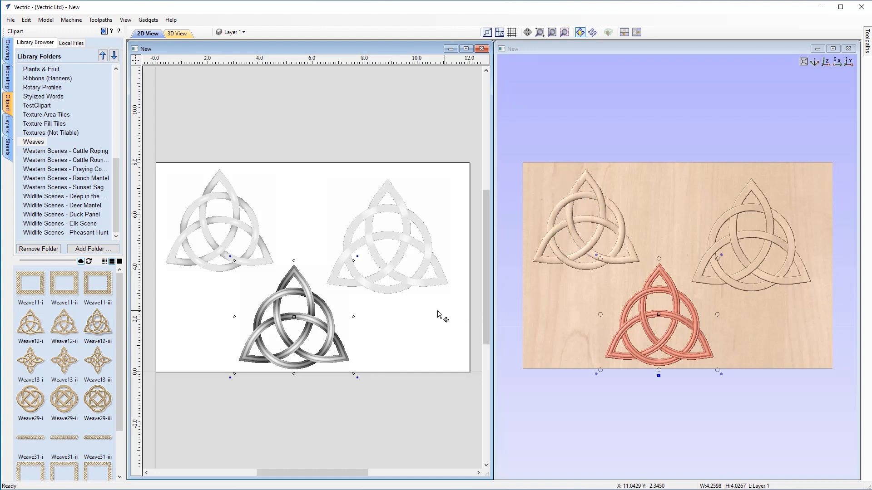
Compare the surface profiles of the Weave12-ii and Weave12-iii knots by selecting each and tilting the 3D view, ending in the top-down view
click(427, 279)
click(725, 243)
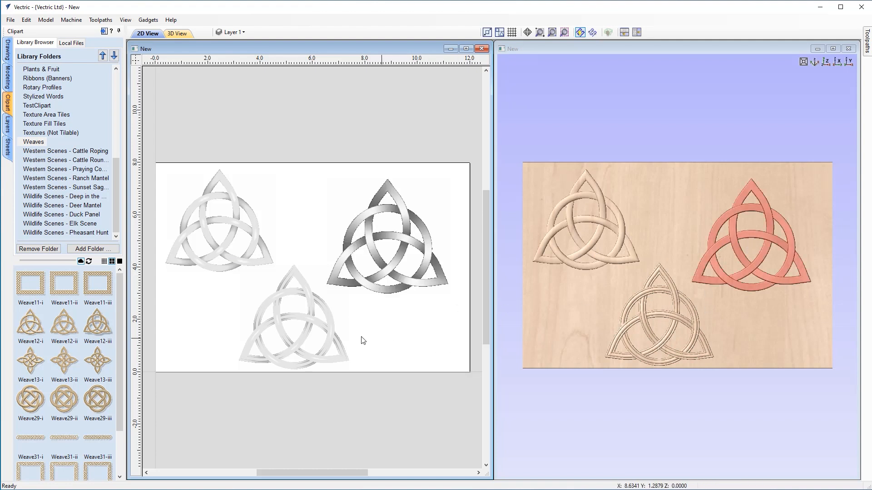
click(333, 330)
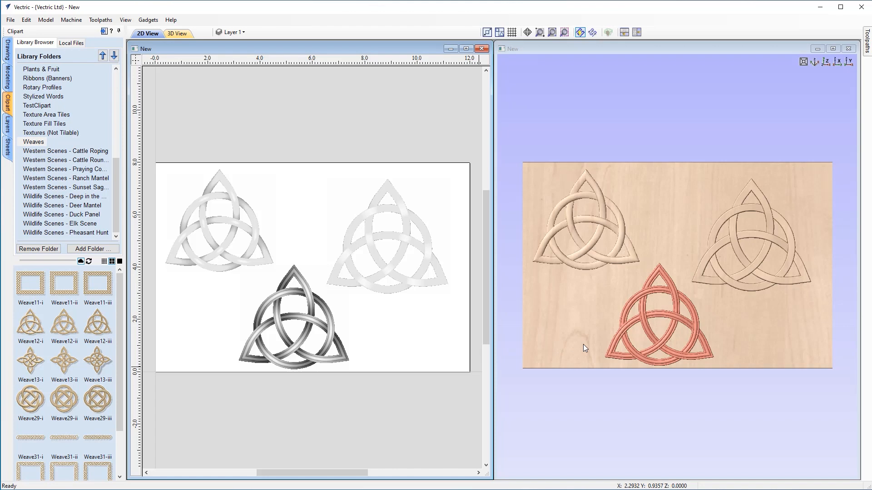
click(585, 332)
drag(585, 332, 574, 298)
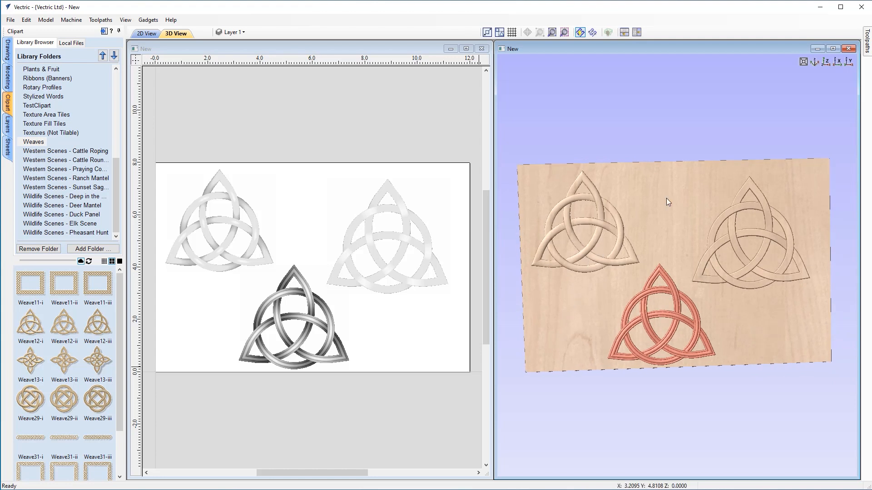
click(825, 63)
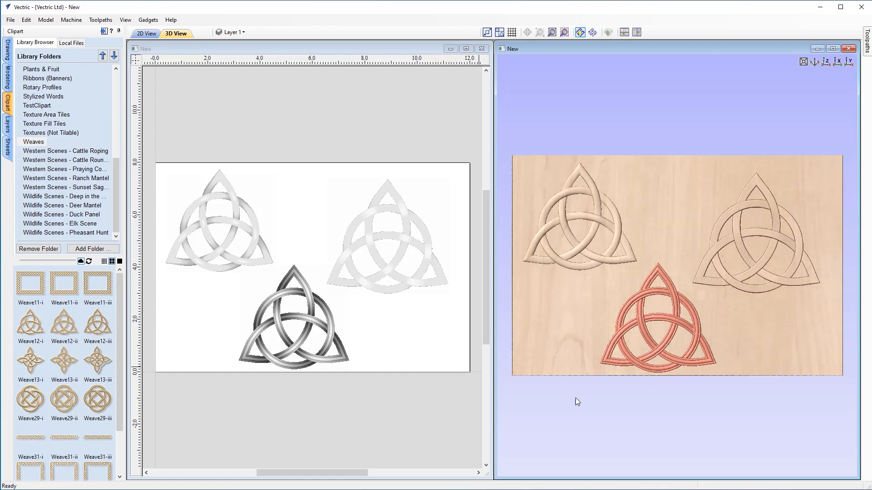